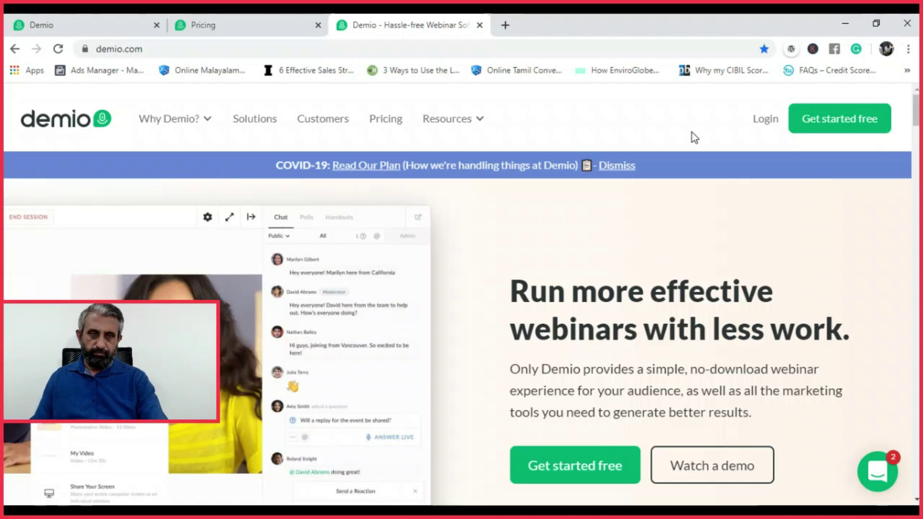
Log in to Demio with the saved account e-mail and the account password
click(773, 119)
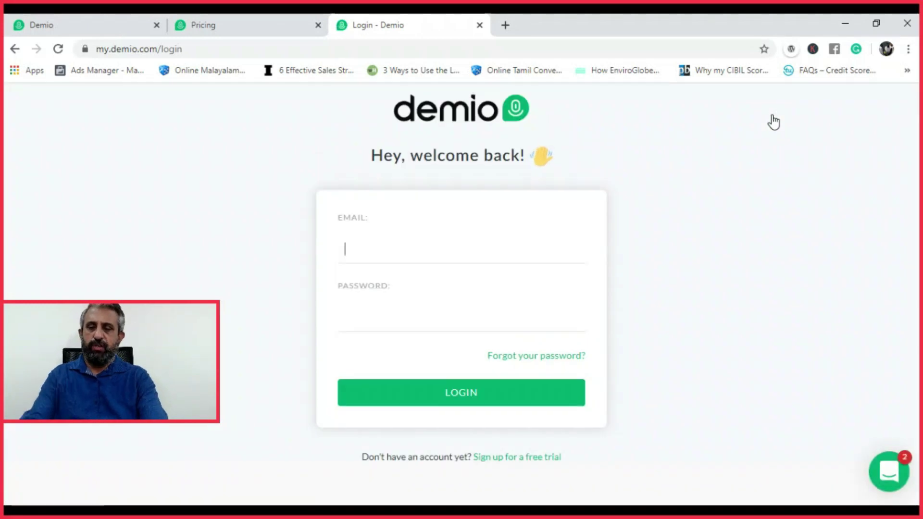
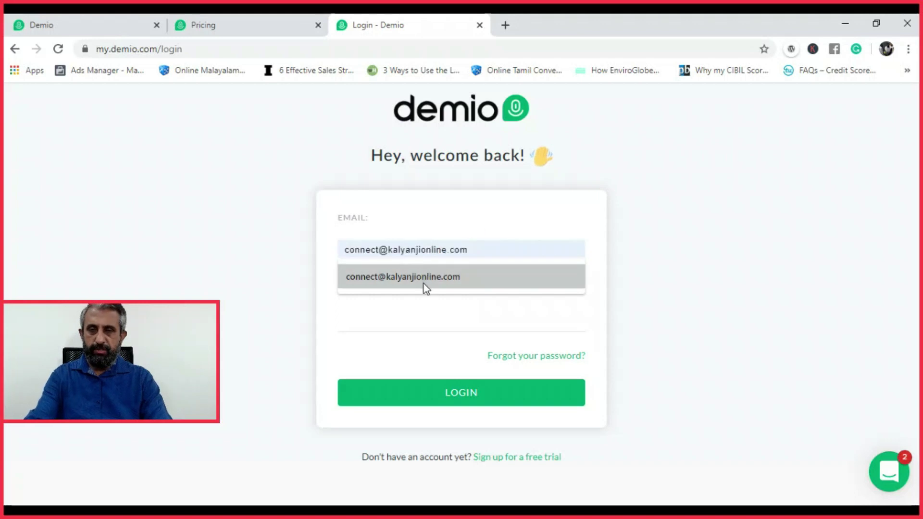
click(423, 284)
click(394, 317)
text(•••••••••••••••••)
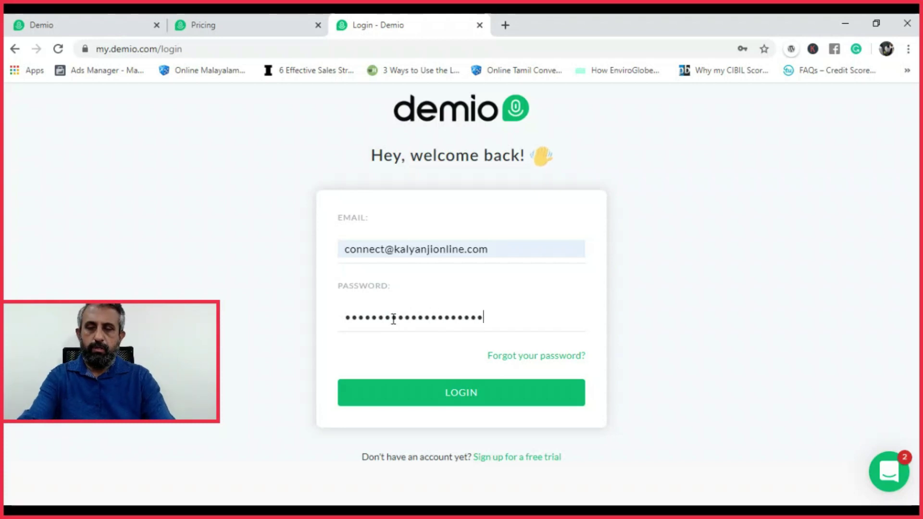
text(•••)
key(Return)
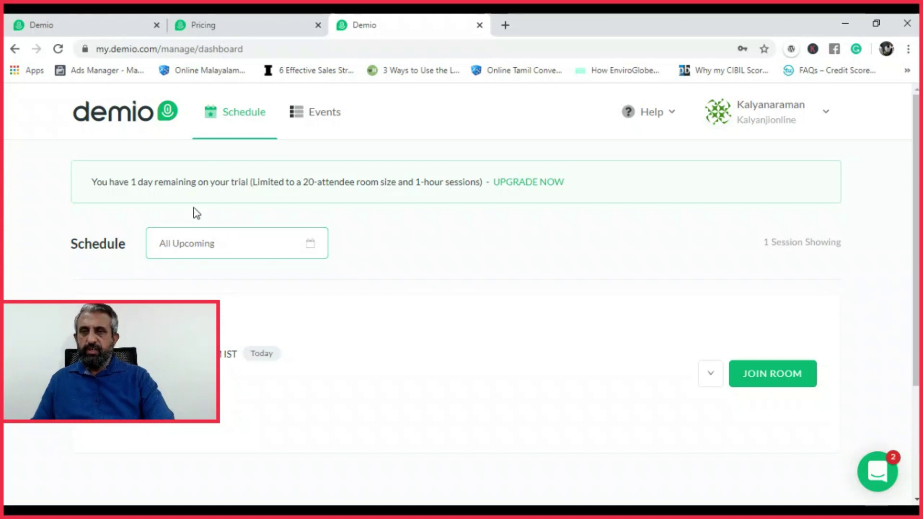
Move between Events and Schedule, then begin a new event to see the Standard, Series and Automated types
click(324, 114)
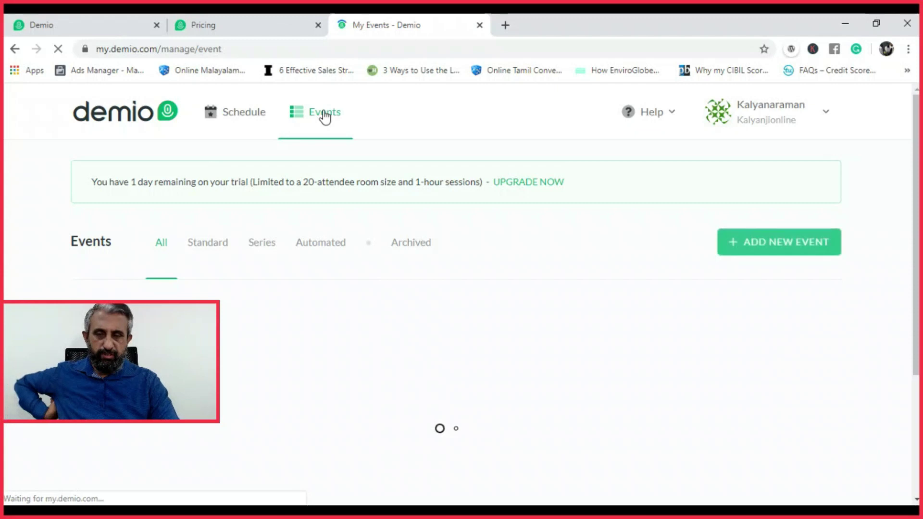
click(238, 115)
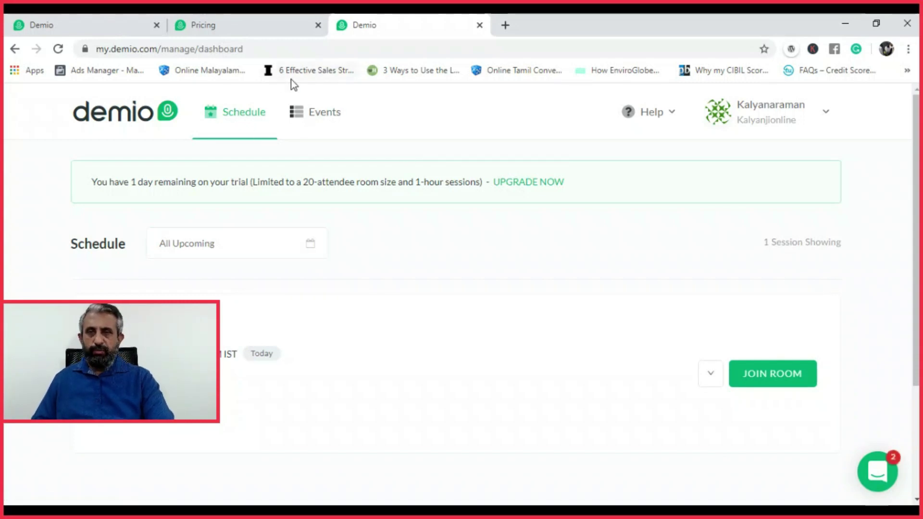
click(327, 117)
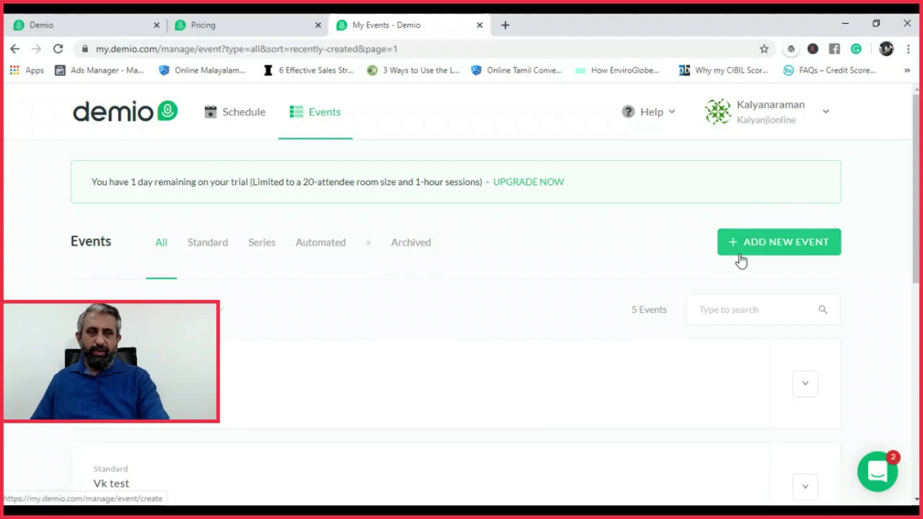
click(776, 249)
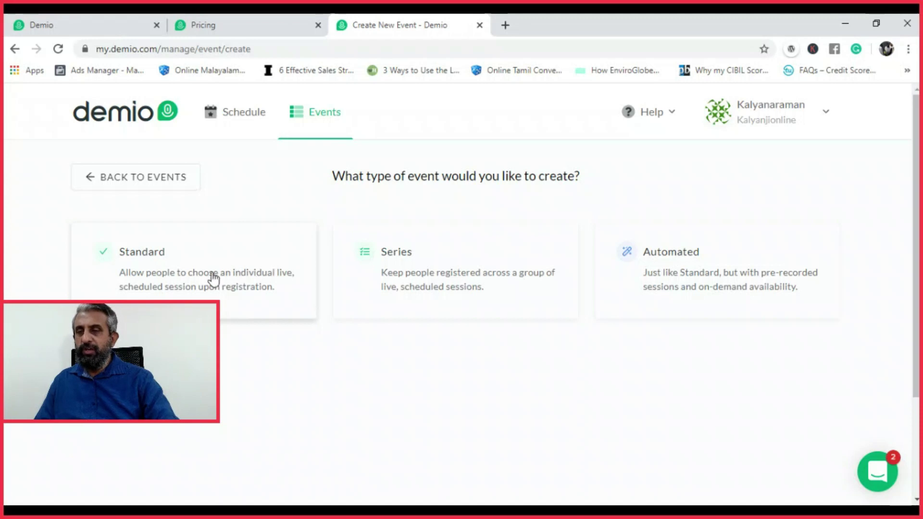
Pick the Standard type, then drop the form for Schedule and return to the Events list
click(187, 278)
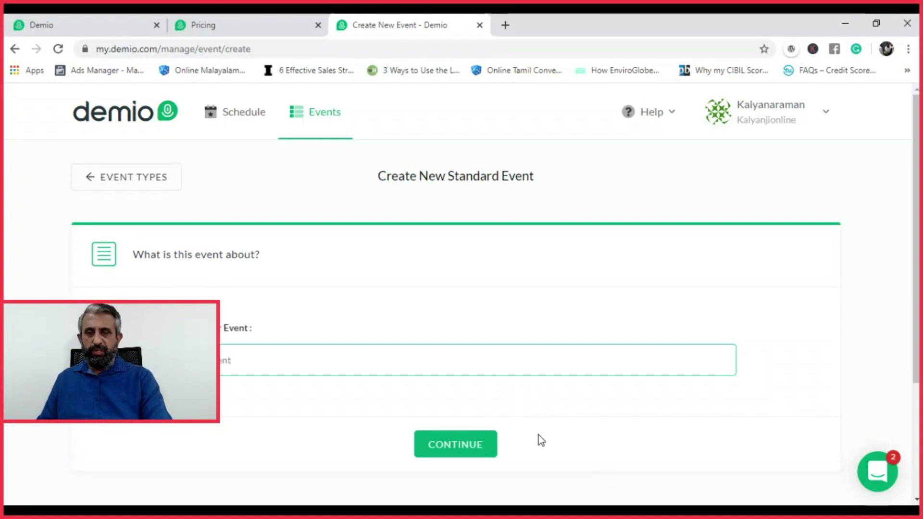
click(37, 16)
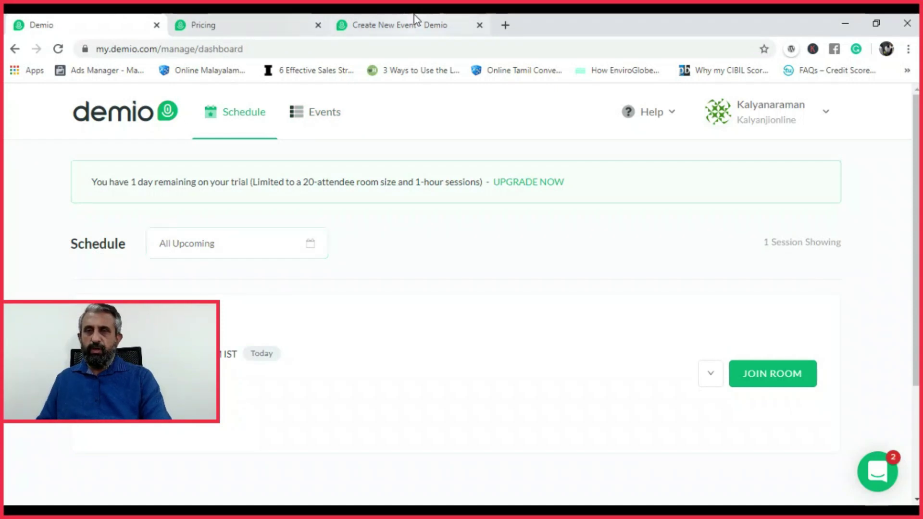
click(387, 20)
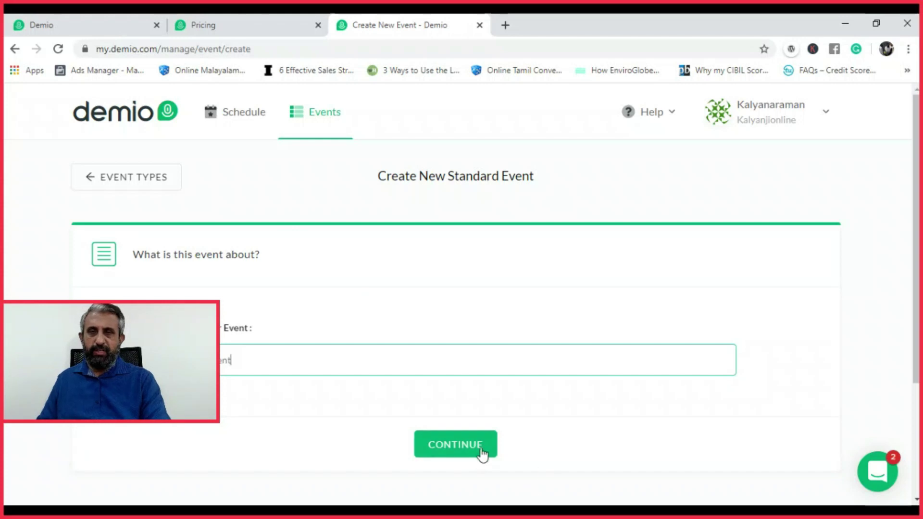
click(241, 117)
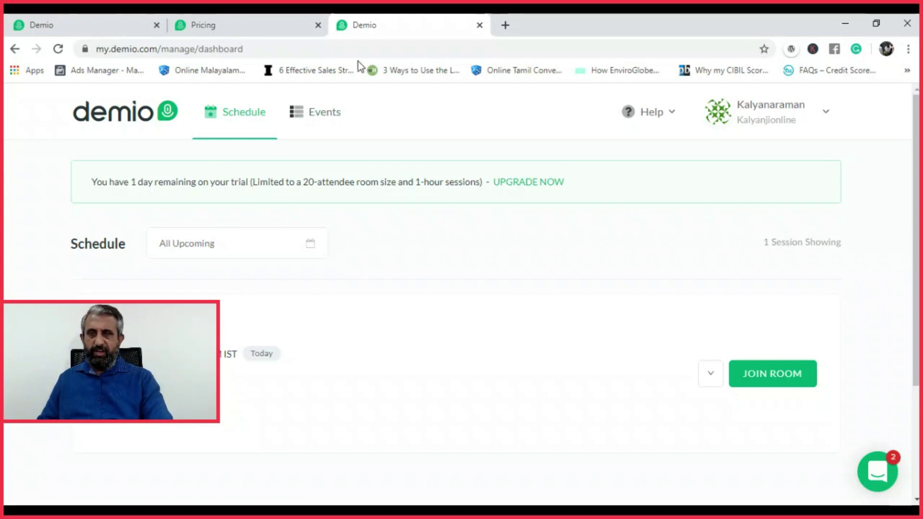
click(324, 115)
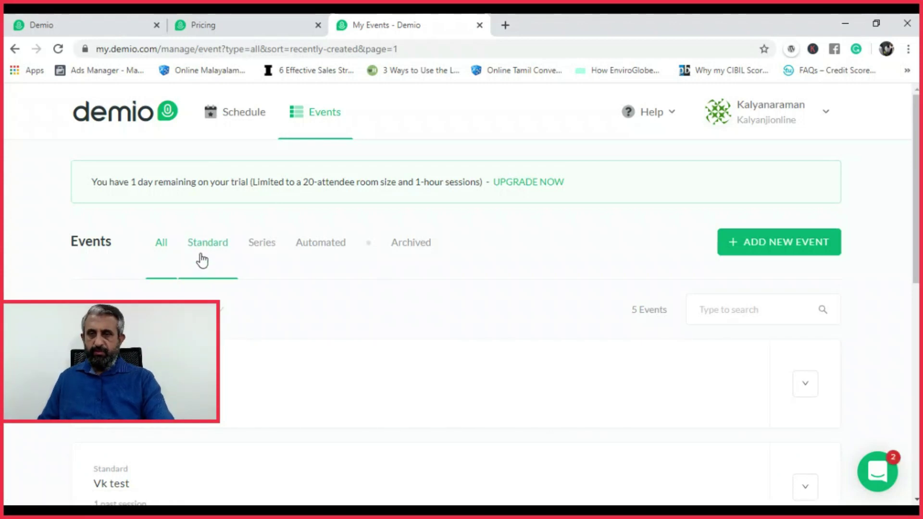
Scroll the events list and open the Trial 1 event's Customize settings
drag(917, 175, 918, 310)
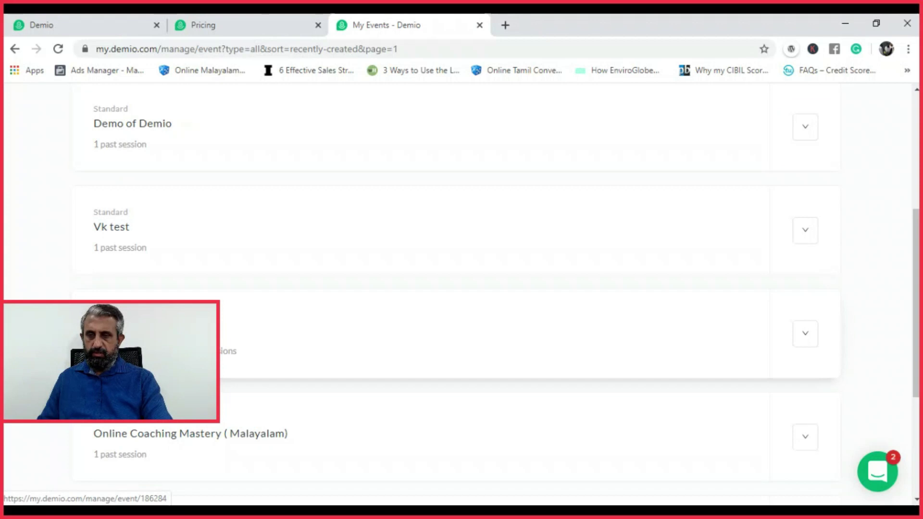
click(144, 336)
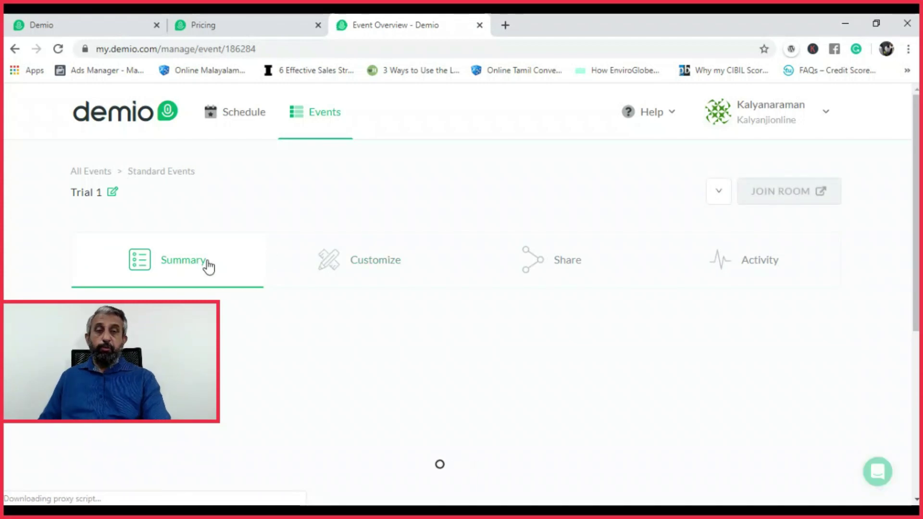
click(384, 268)
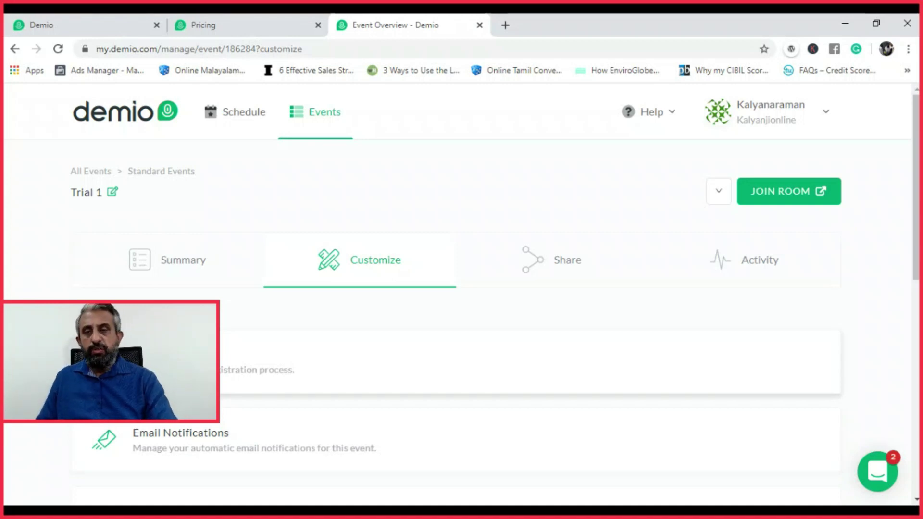
In the registration page editor, try Accent, then settle on the Background Image template and save
click(158, 363)
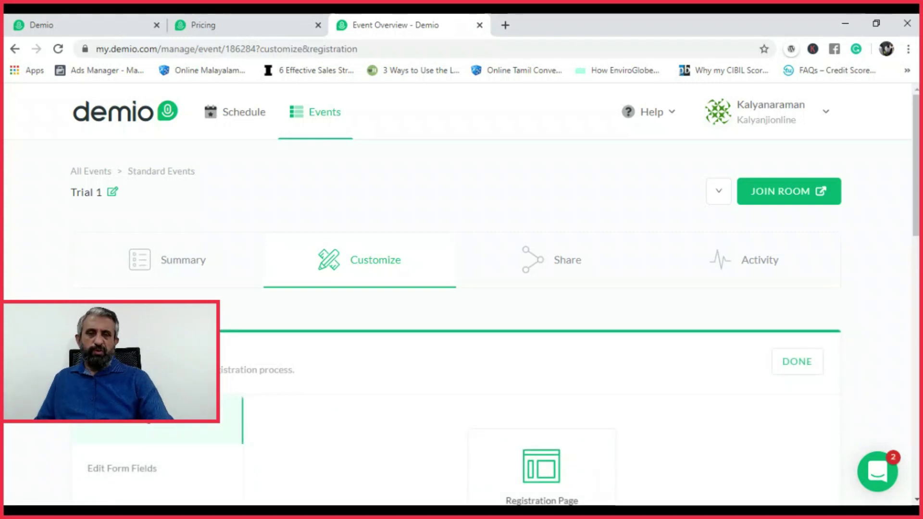
scroll(914, 272, down, 4)
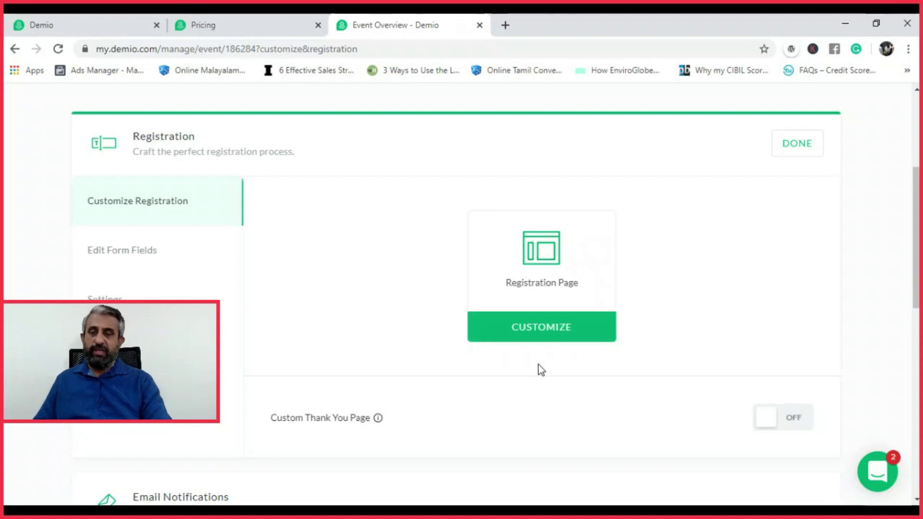
click(534, 336)
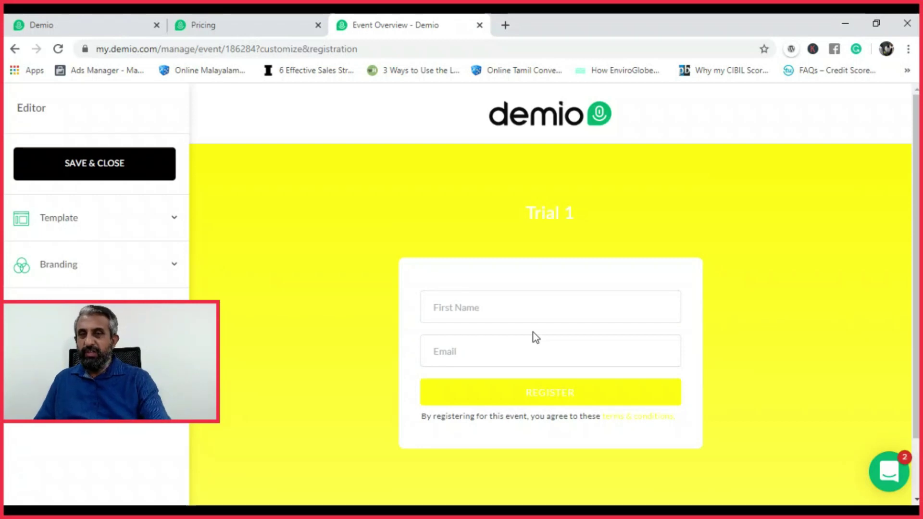
click(171, 222)
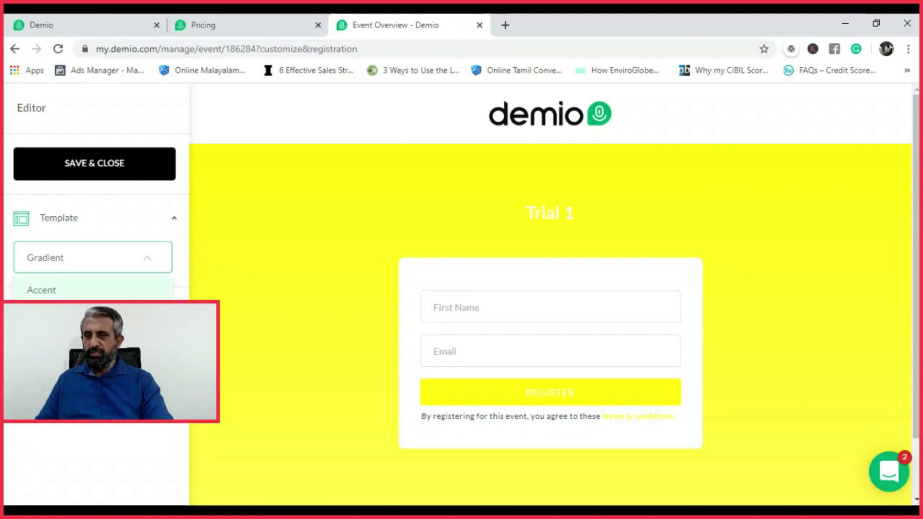
key(Escape)
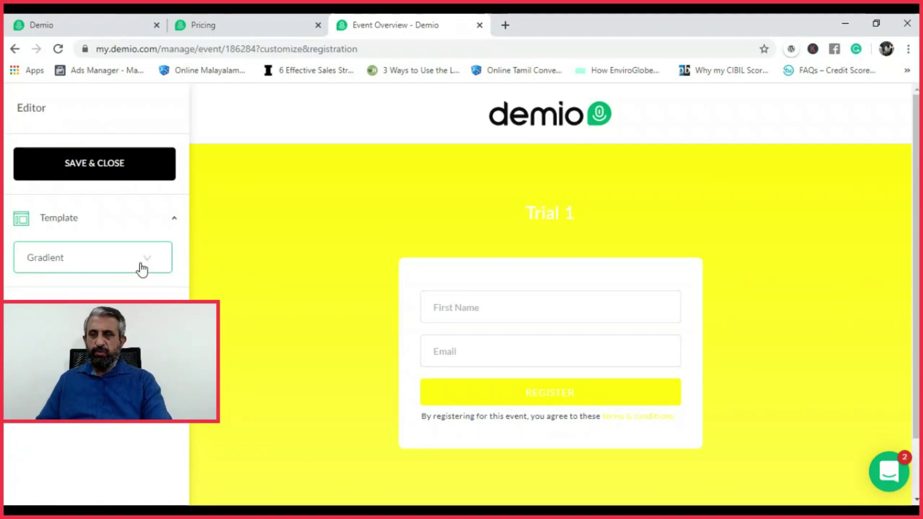
click(151, 261)
key(Down)
key(Return)
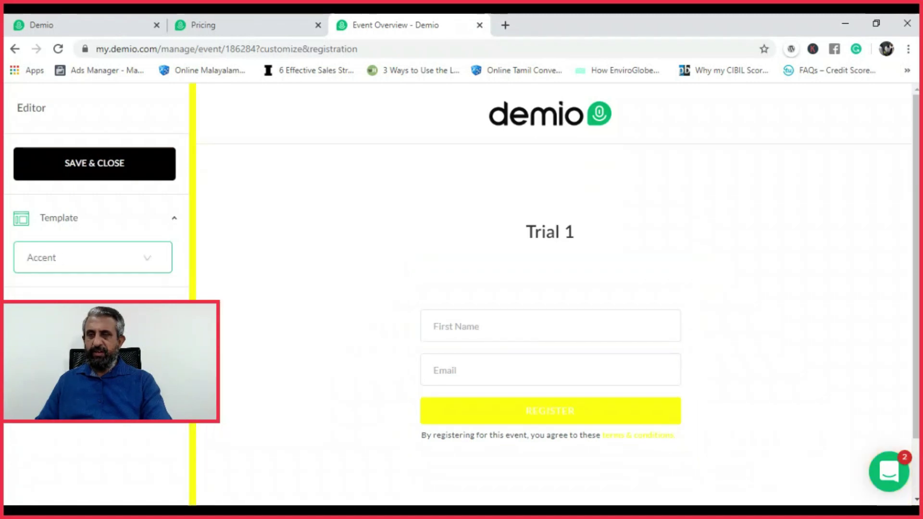
click(152, 260)
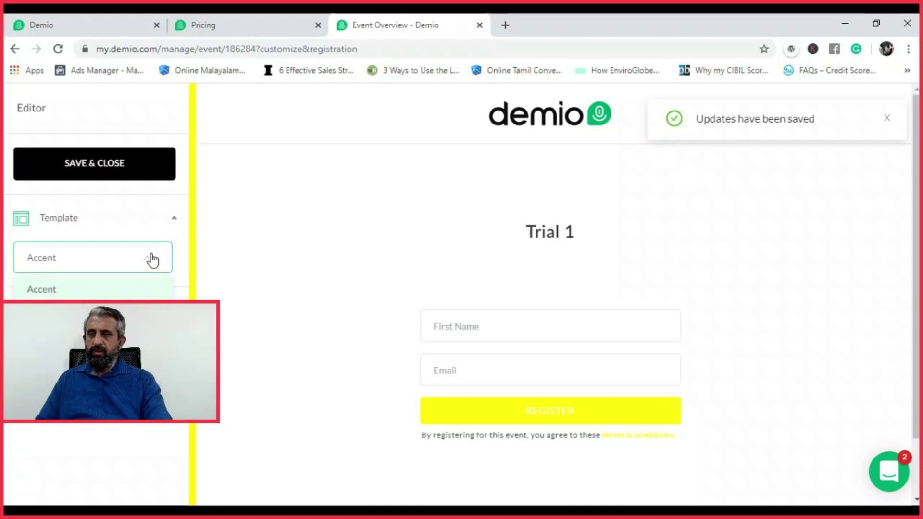
click(63, 317)
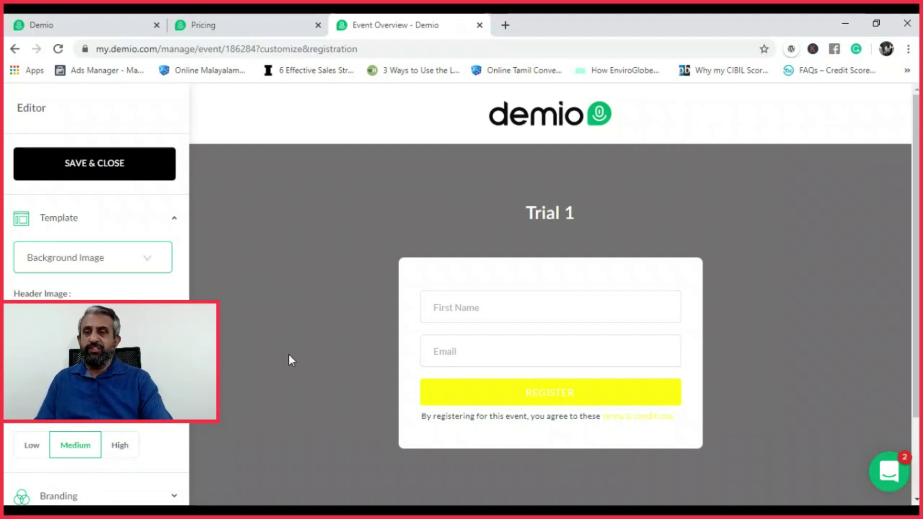
click(107, 163)
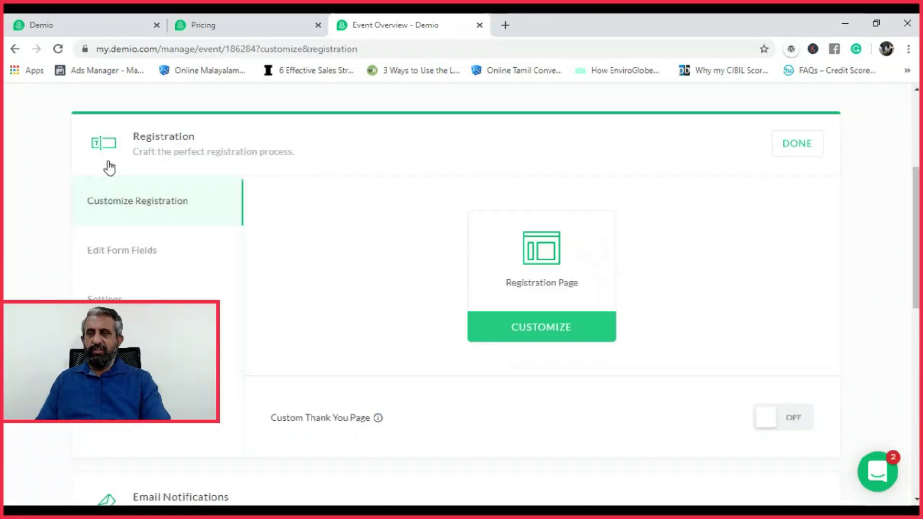
Add an optional 'phone' text field to the registration form and finish with Done
click(145, 258)
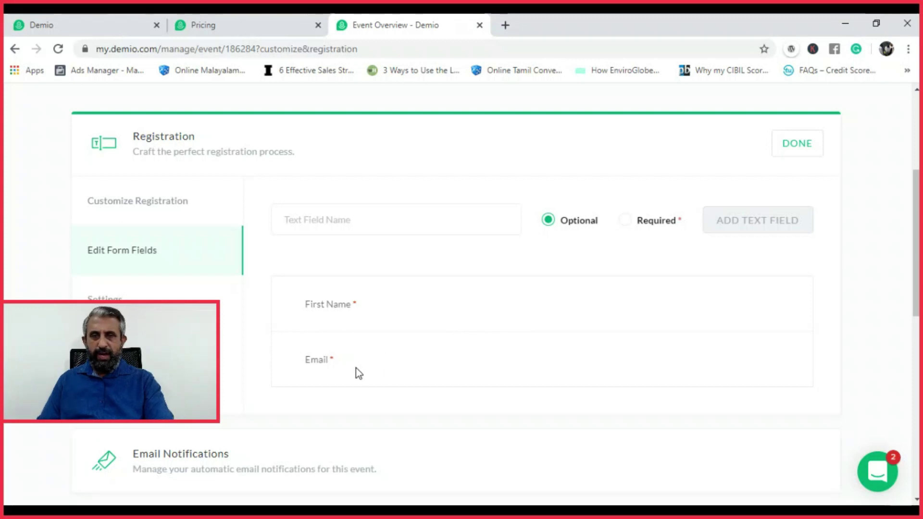
click(392, 218)
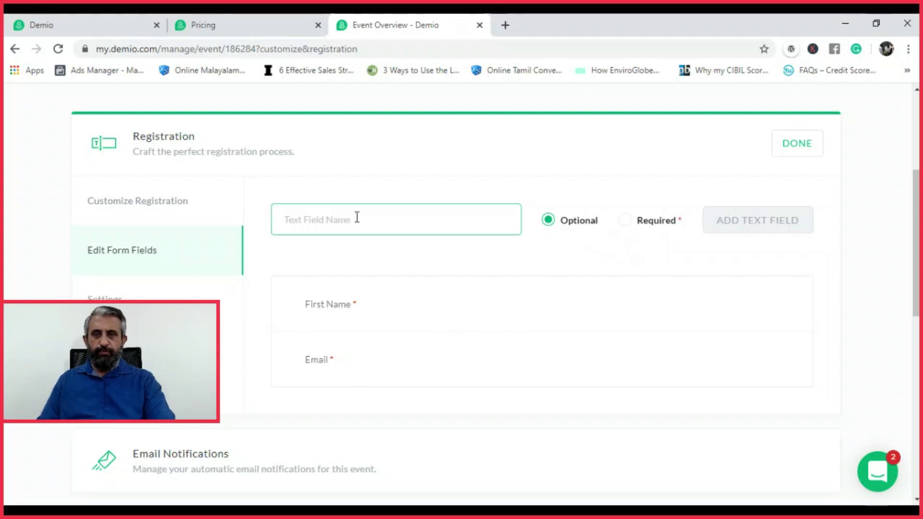
text(phone)
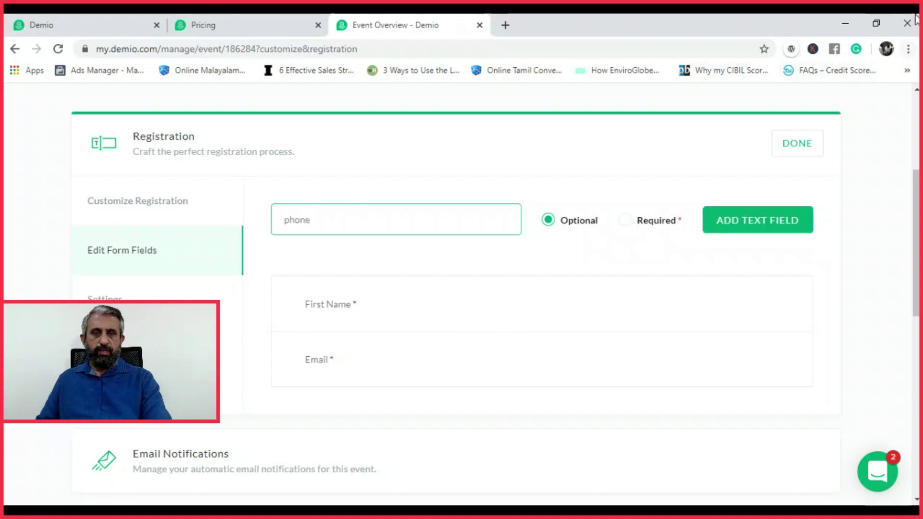
click(772, 223)
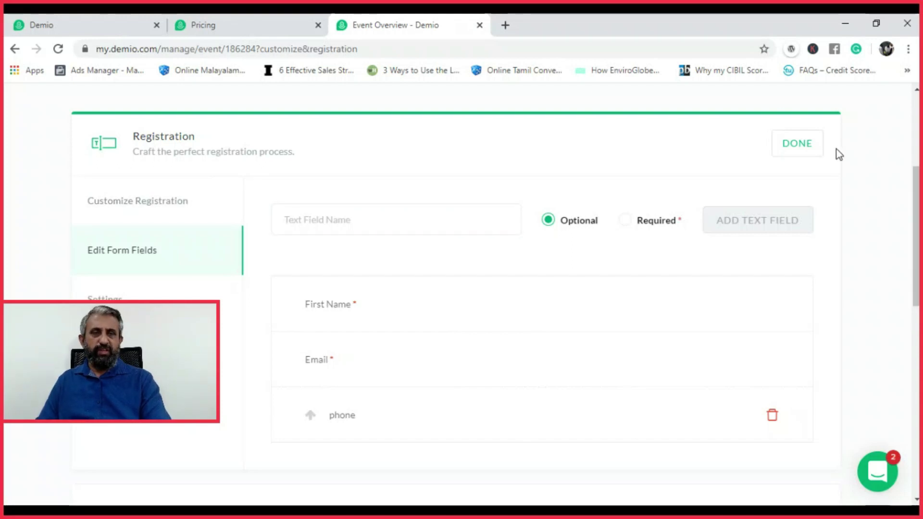
click(796, 147)
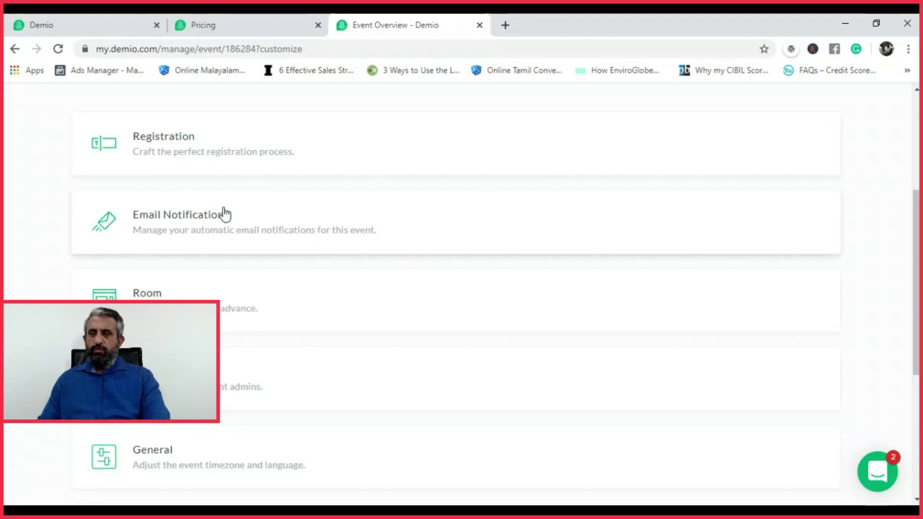
Look through Trial 1's Email Notifications reminders, all switched on, then go to Share
click(265, 235)
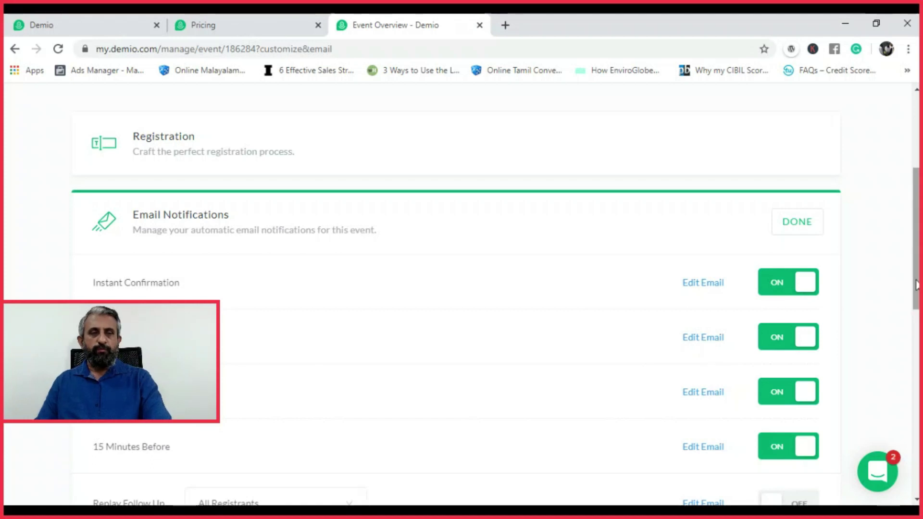
drag(916, 284, 916, 307)
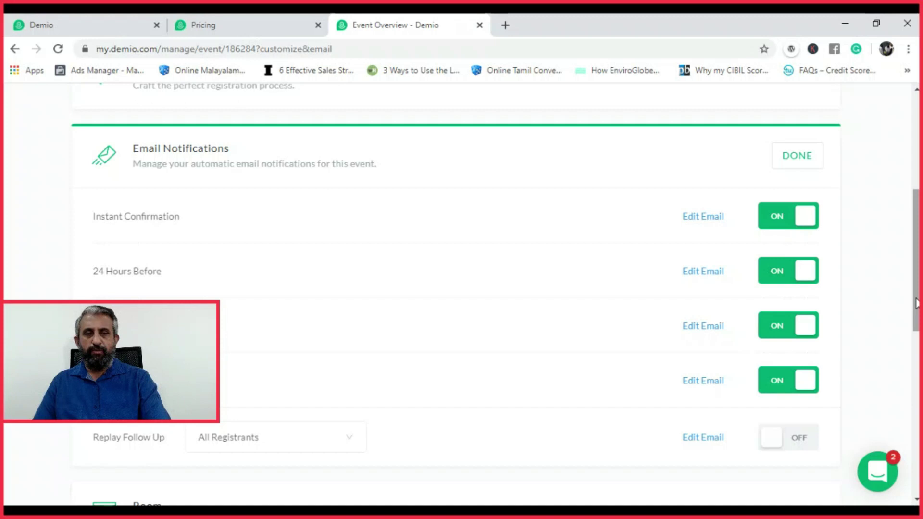
drag(916, 303, 915, 297)
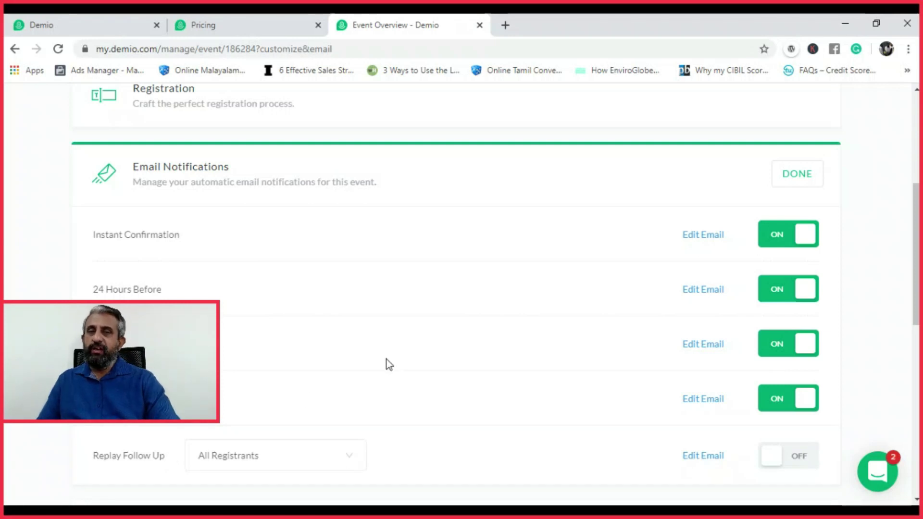
scroll(902, 217, up, 5)
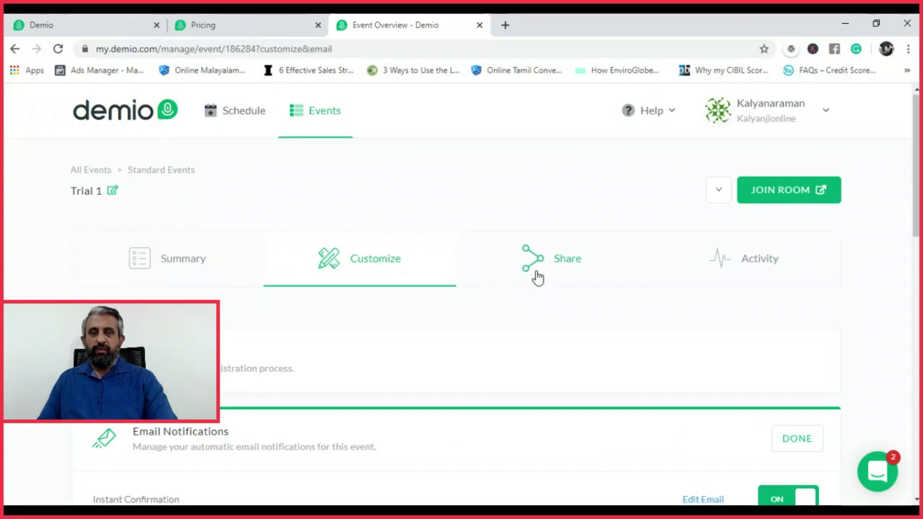
click(573, 257)
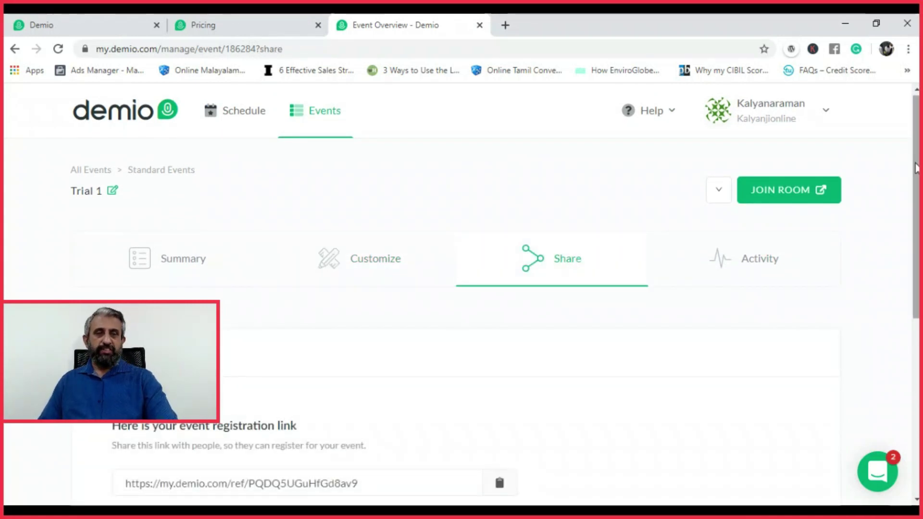
Copy the Trial 1 registration link from the Share Link section to the clipboard
scroll(762, 311, down, 2)
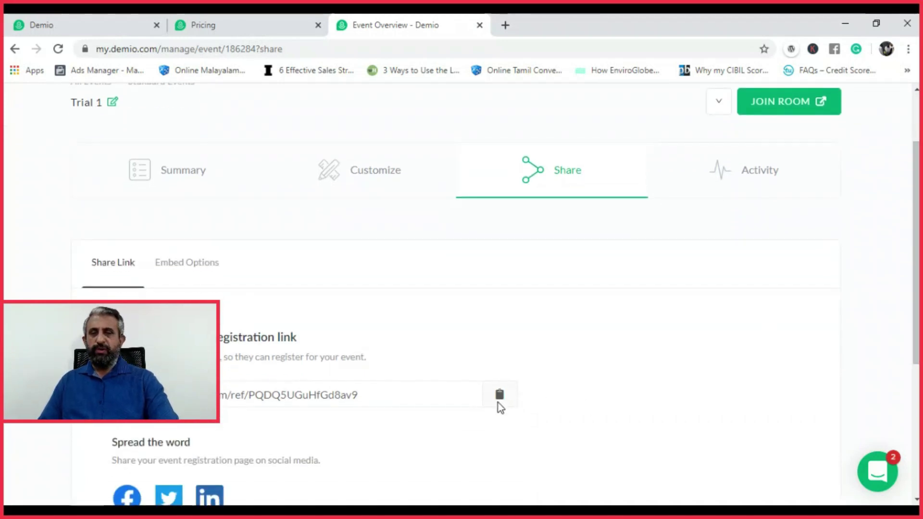
click(499, 396)
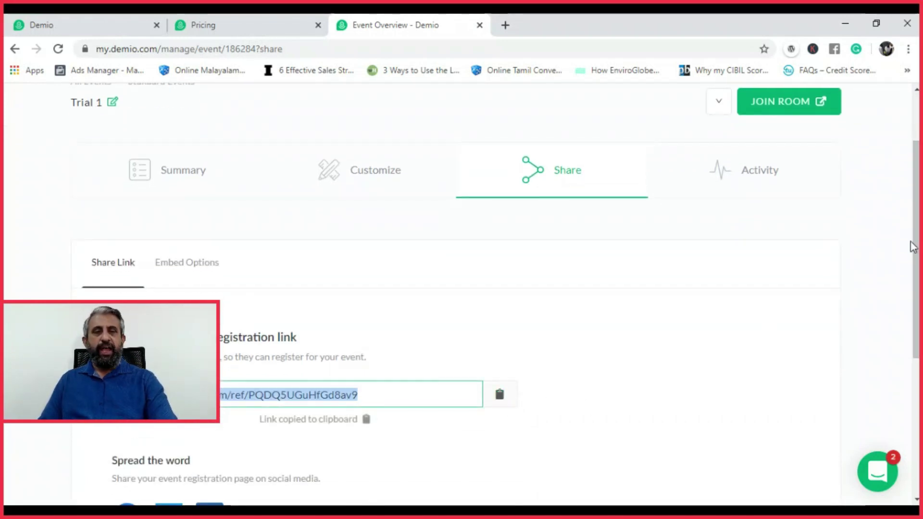
scroll(912, 247, down, 2)
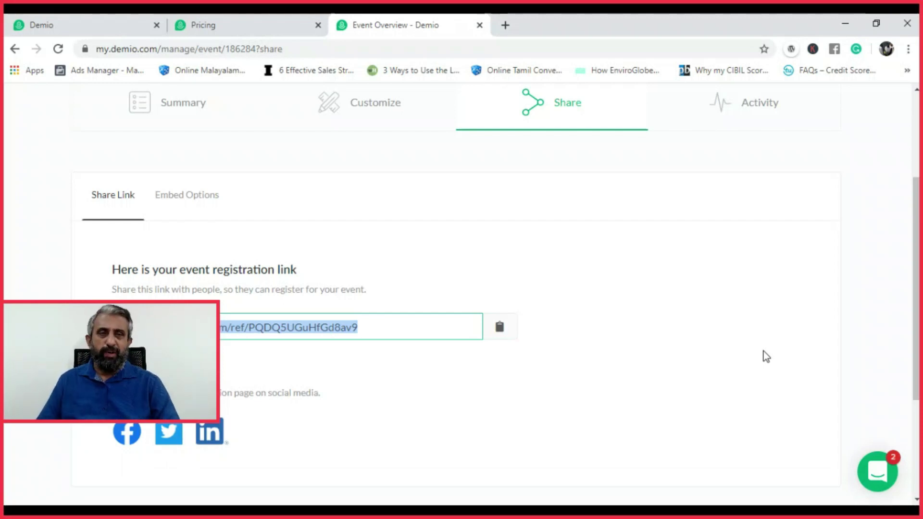
View Trial 1's Activity insights, with 0 registered for the Apr 25 session
click(761, 116)
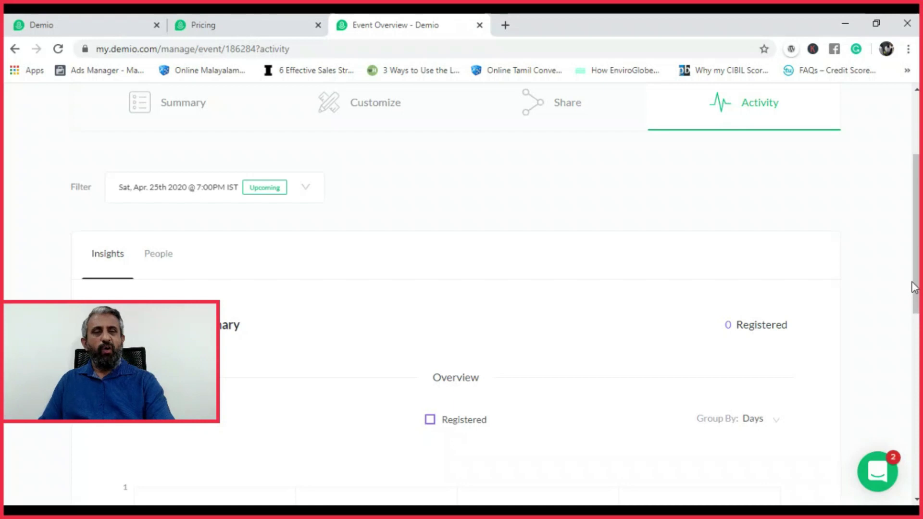
drag(916, 288, 916, 372)
scroll(456, 289, up, 8)
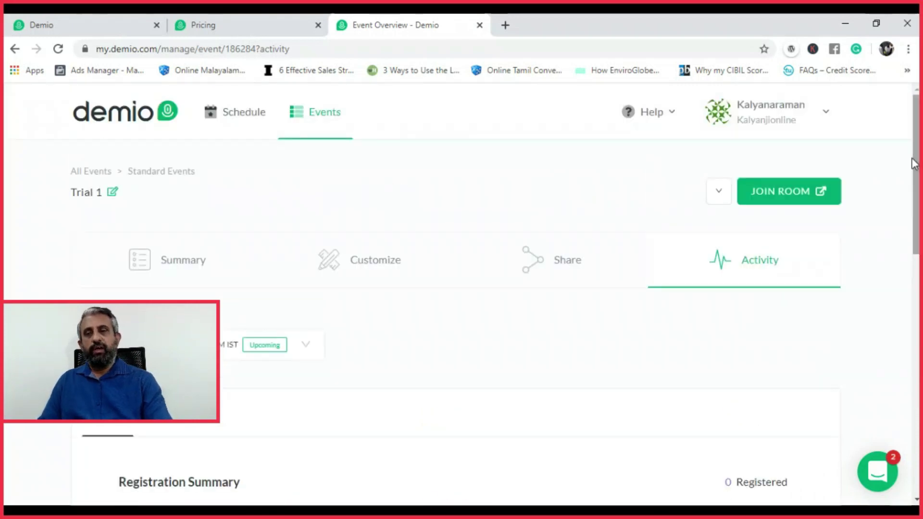
Return to the schedule, check the session's extra actions, then join the Trial 1 room
click(255, 121)
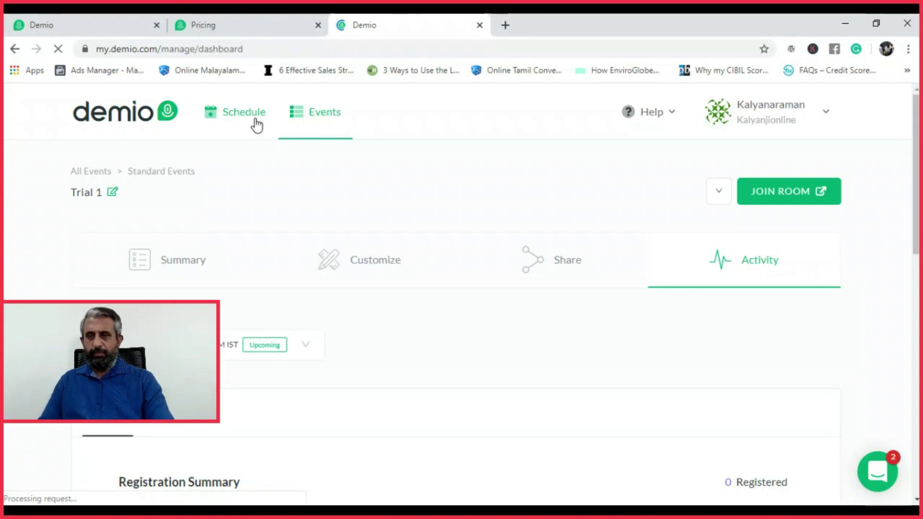
click(70, 16)
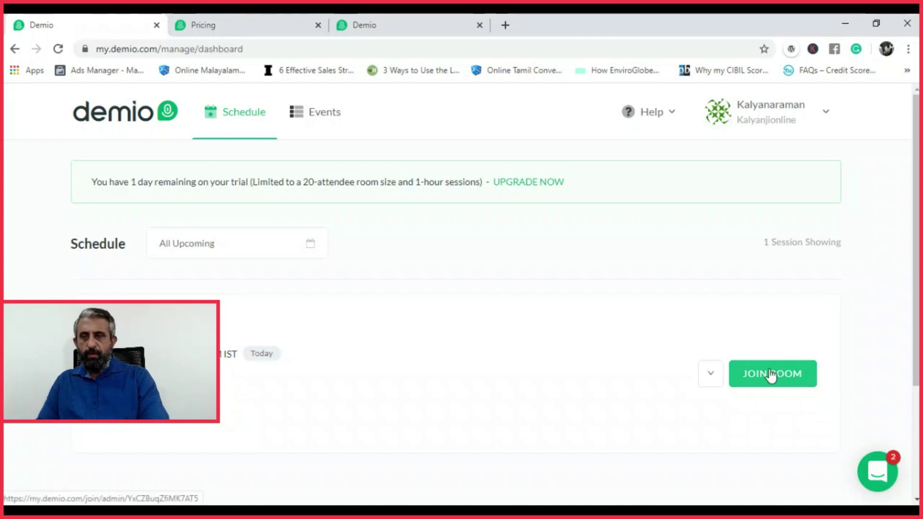
click(238, 116)
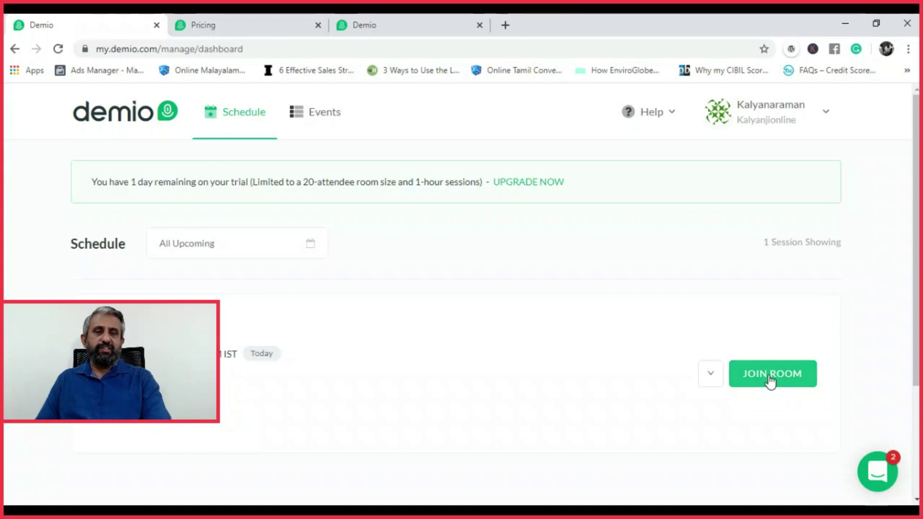
click(711, 383)
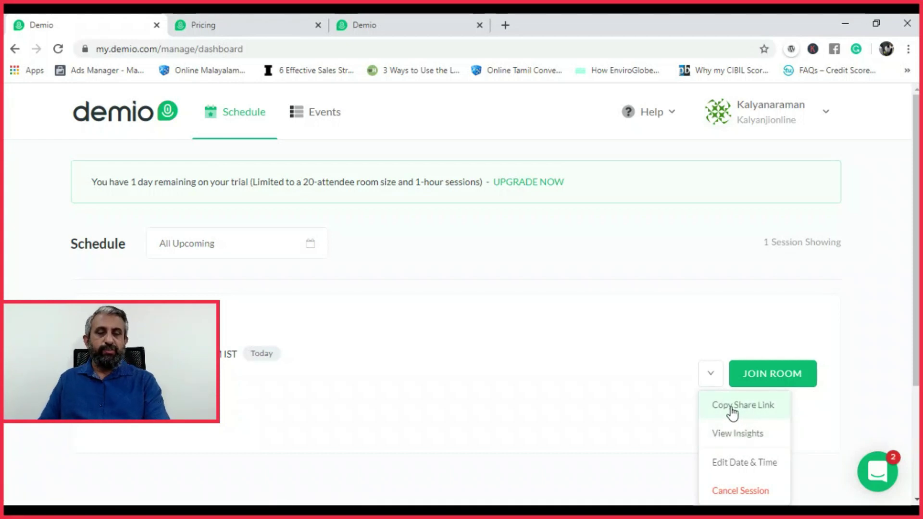
click(847, 326)
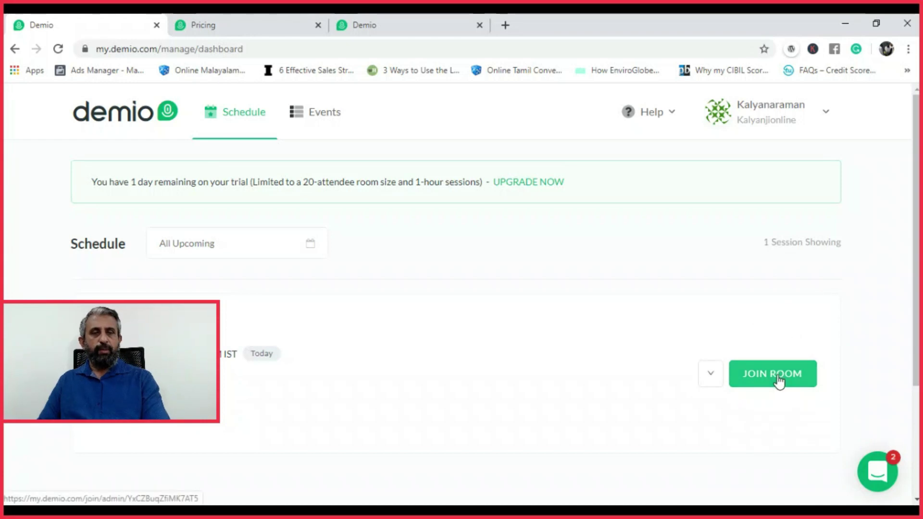
click(779, 380)
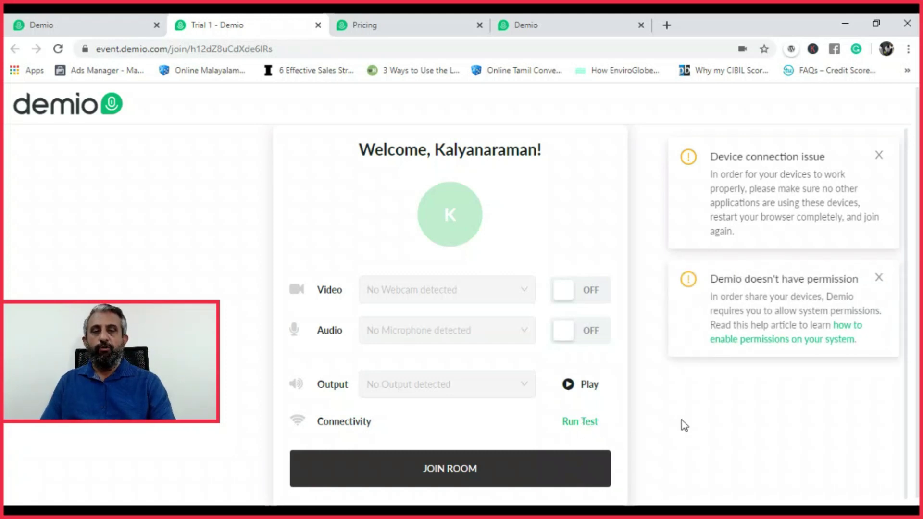
Dismiss the Demio permission notice and join the Trial 1 webinar room
click(879, 280)
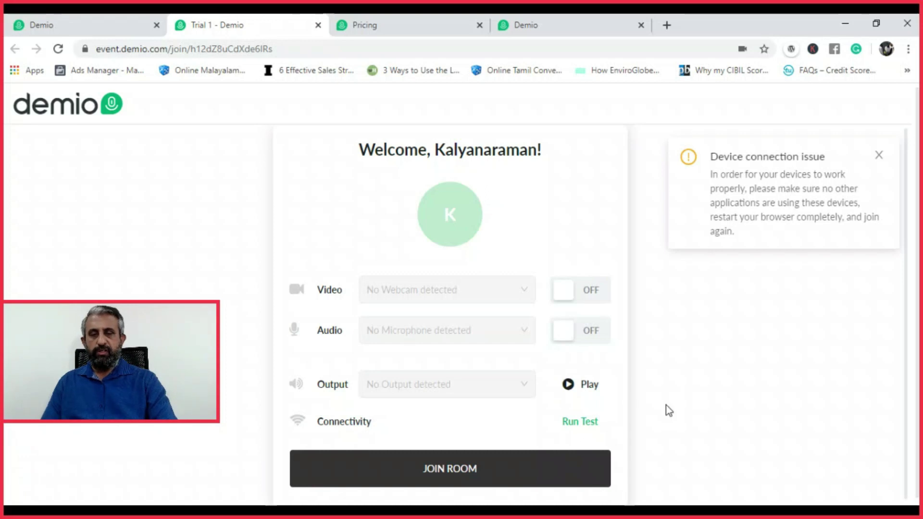
click(454, 471)
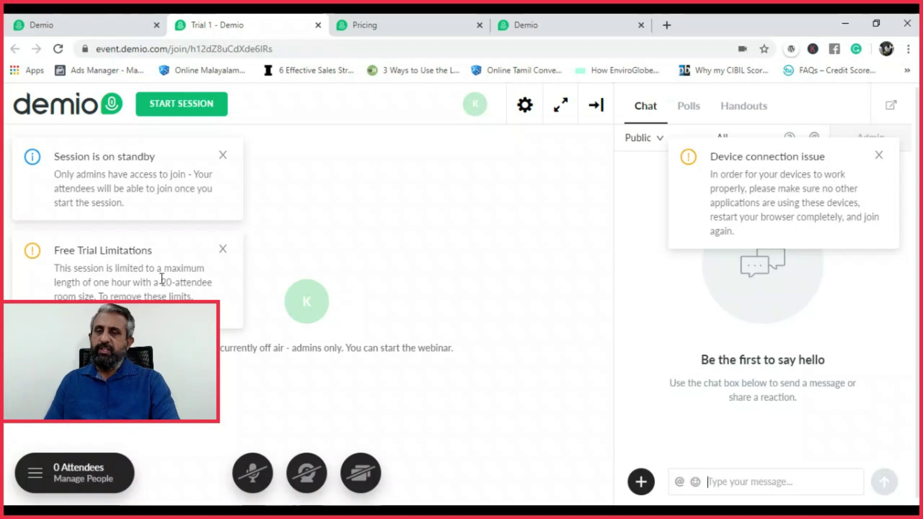
Close the Free Trial Limitations and Device connection notices, then bring up the screen-sharing options
drag(161, 282, 209, 295)
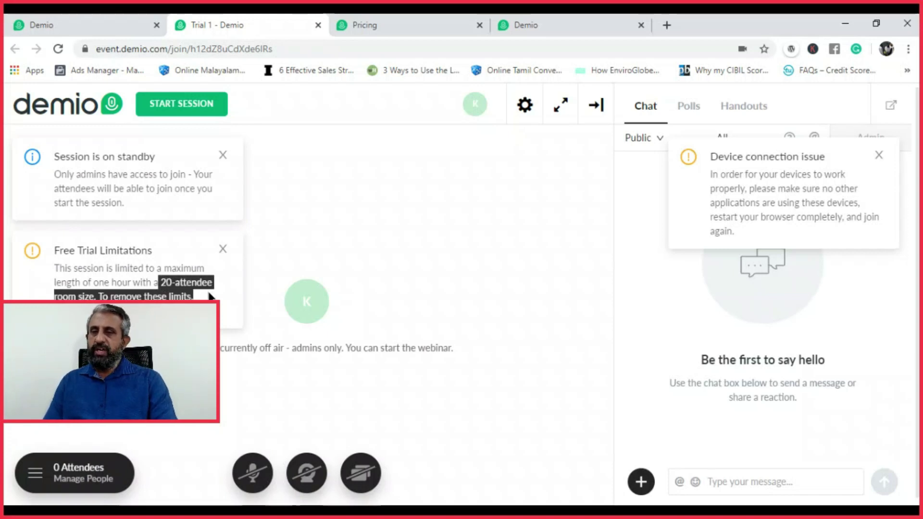
click(221, 251)
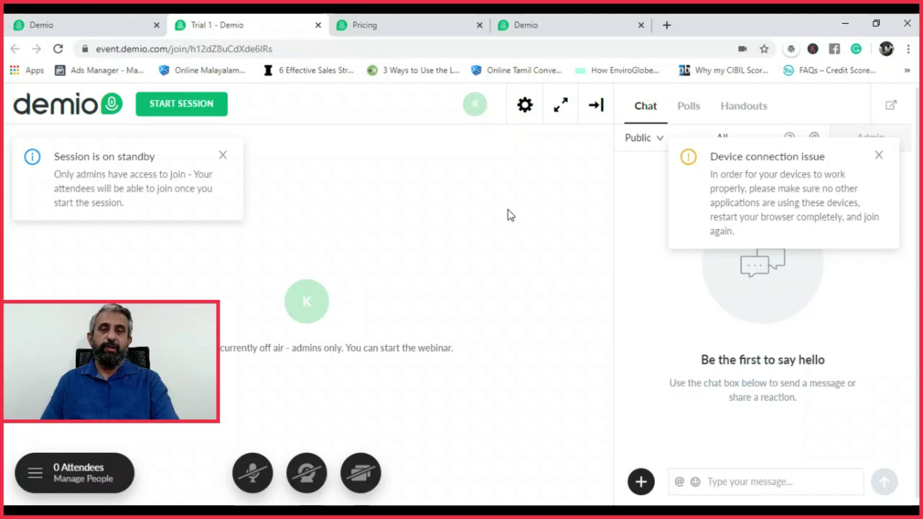
click(879, 156)
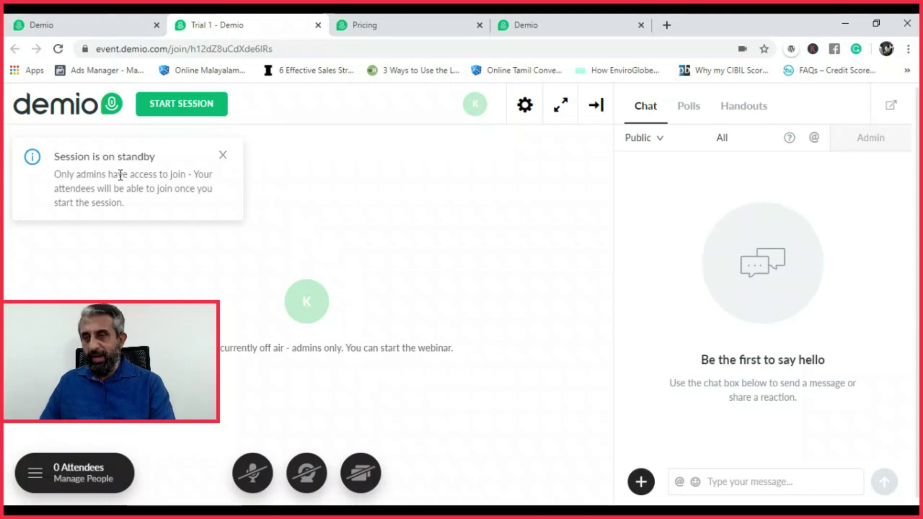
drag(96, 157, 156, 158)
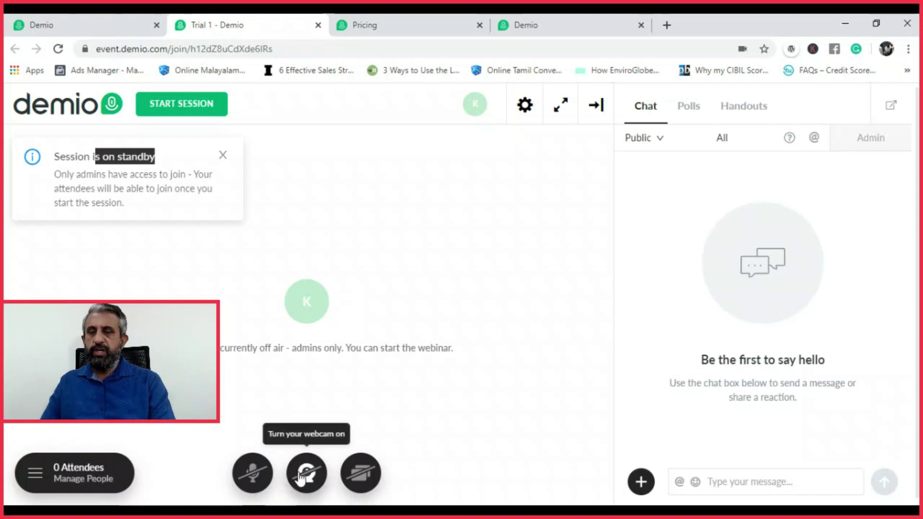
click(361, 473)
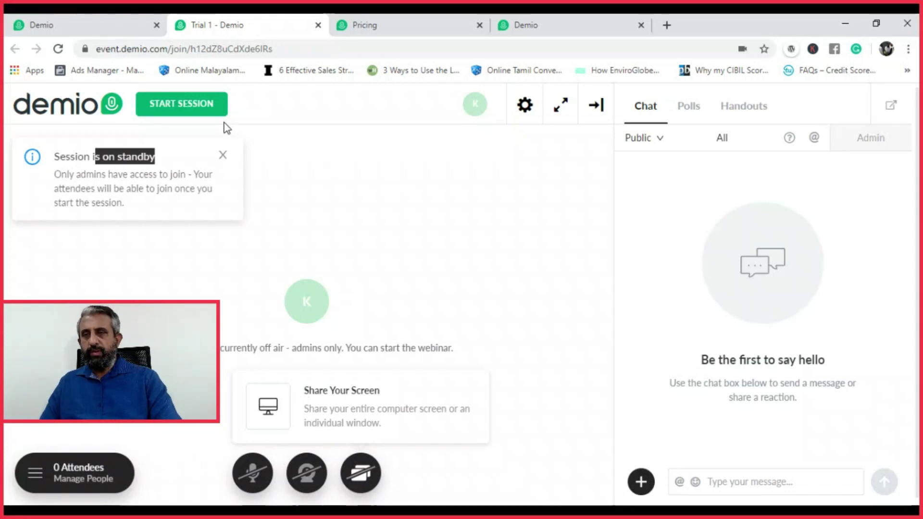
View the Application Window choices in the screen-share picker, then cancel without sharing
click(340, 417)
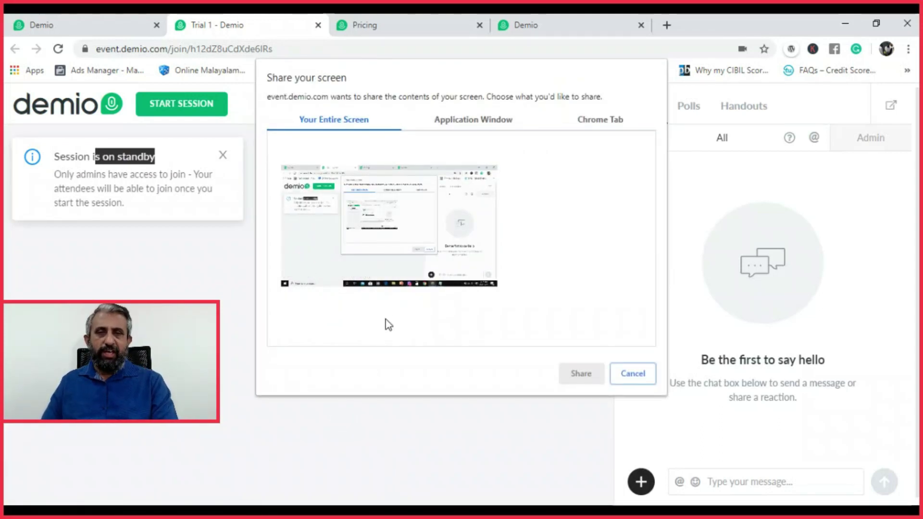
click(478, 123)
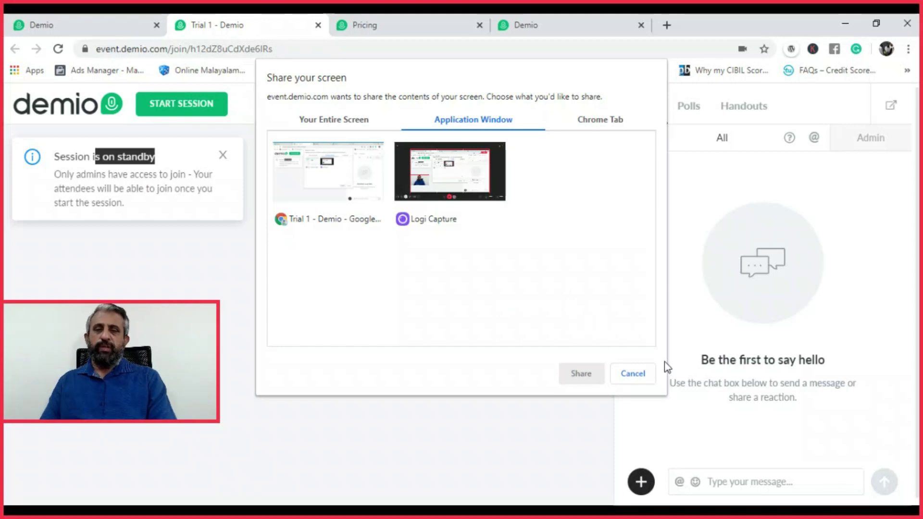
click(639, 376)
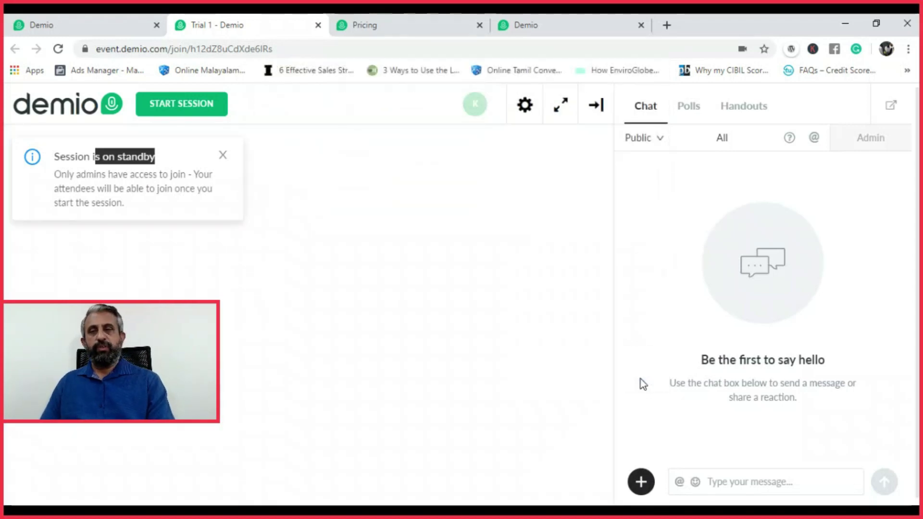
Start the Trial 1 session live, try the webcam, dismiss the device warning, then show Polls
click(190, 106)
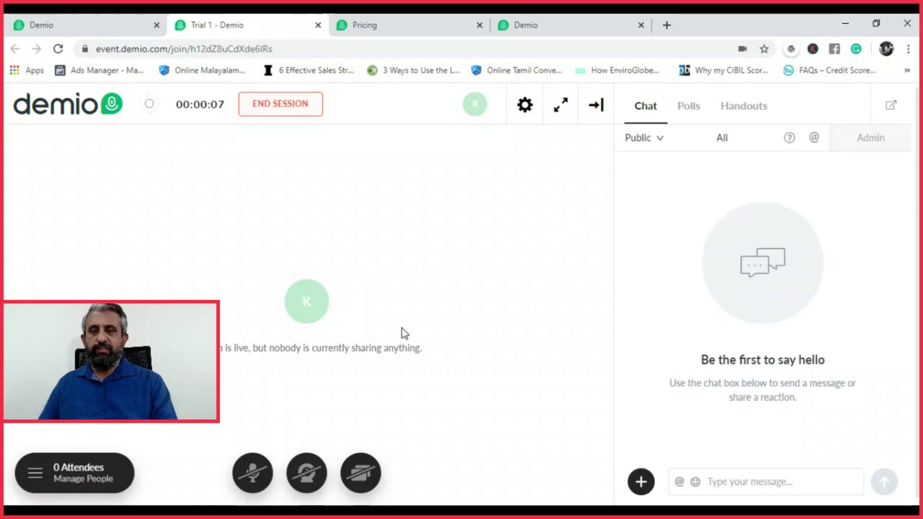
click(306, 476)
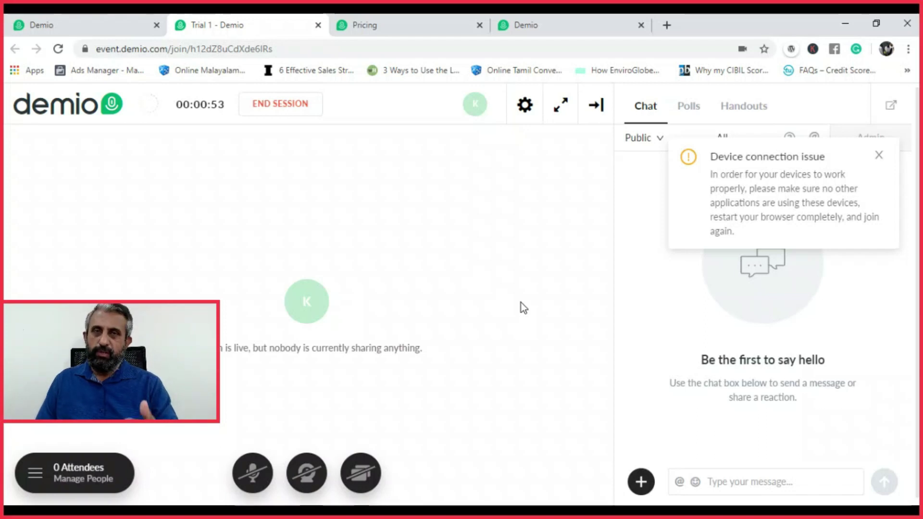
click(879, 157)
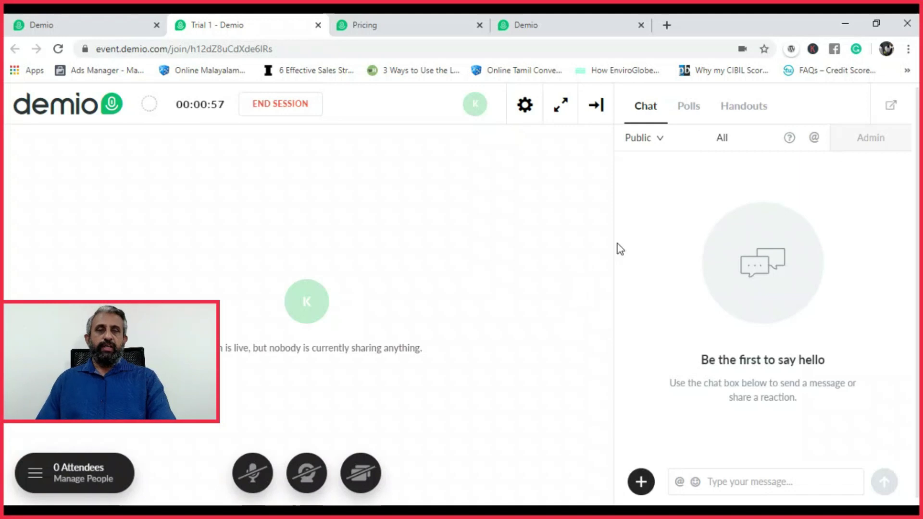
click(723, 485)
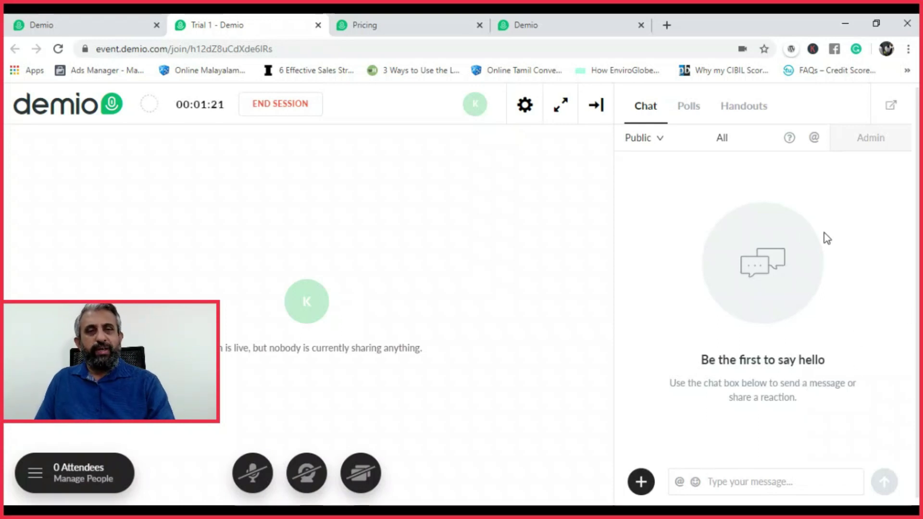
click(691, 107)
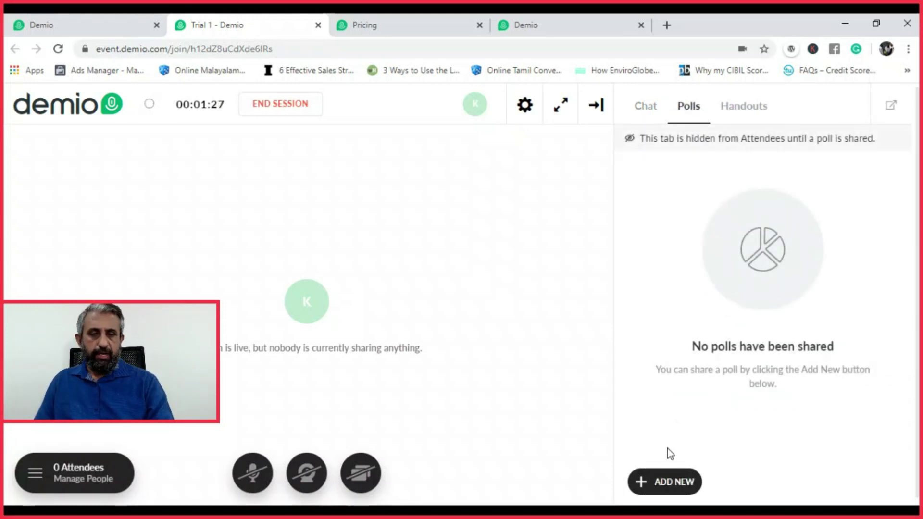
Share the poll 'How you expect the economy after covid' with answers Will improve, Will go down, No idea
click(664, 483)
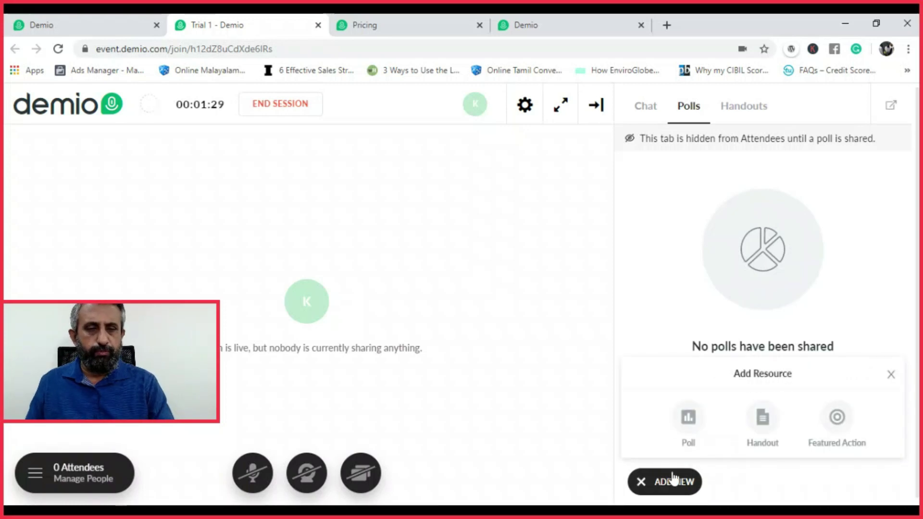
click(690, 417)
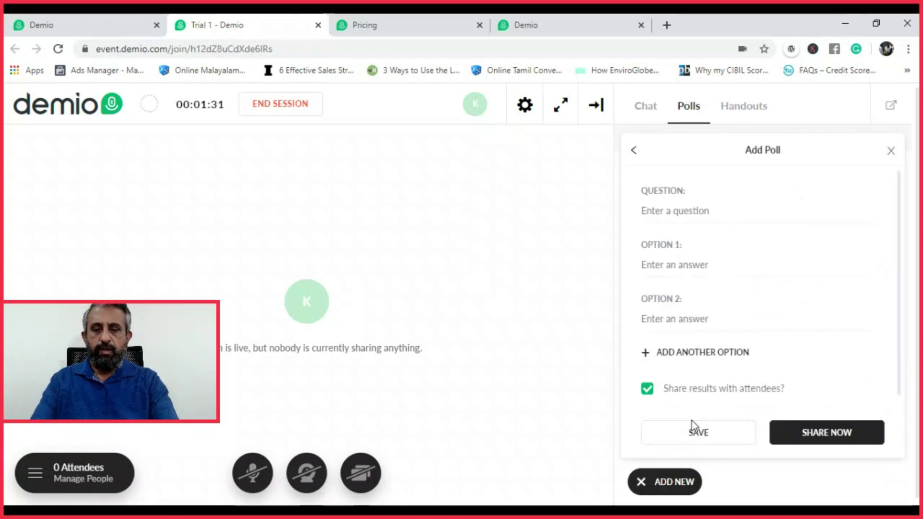
text(How you ex)
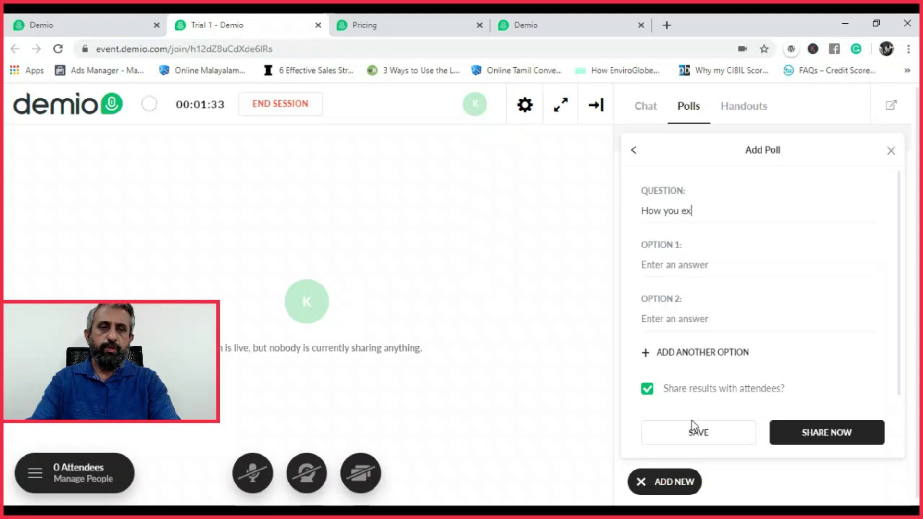
text(pect )
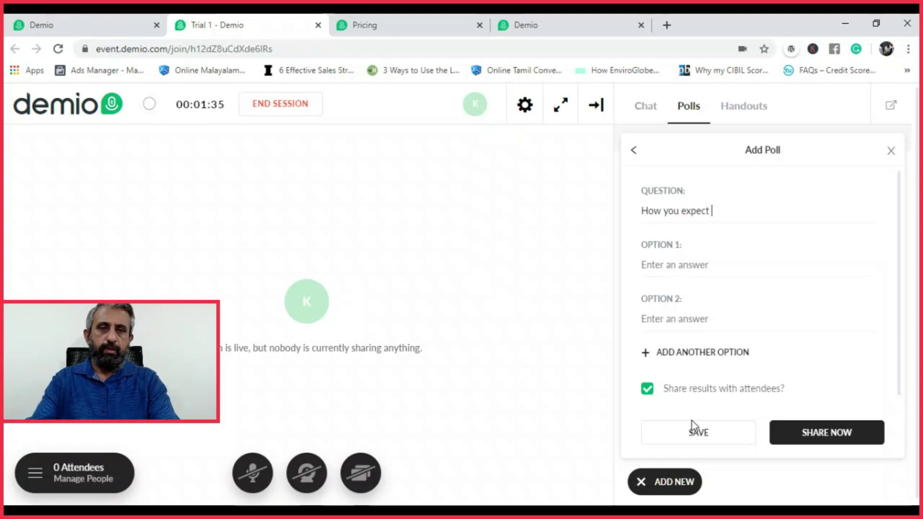
text(the economy af)
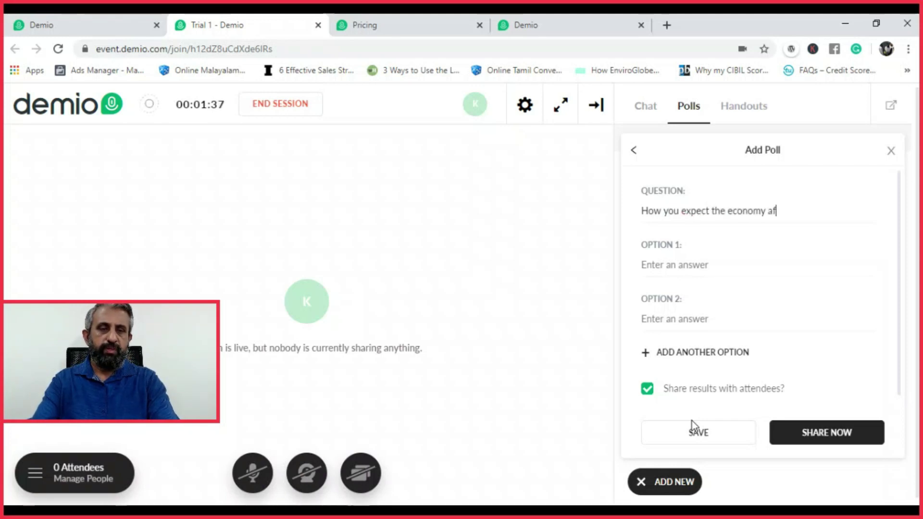
text(ter covid)
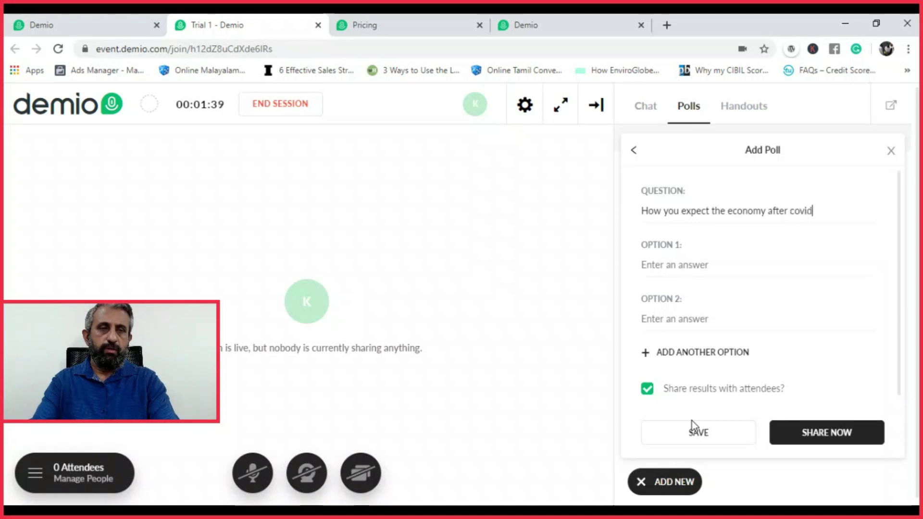
click(717, 263)
text(Will improve)
key(Tab)
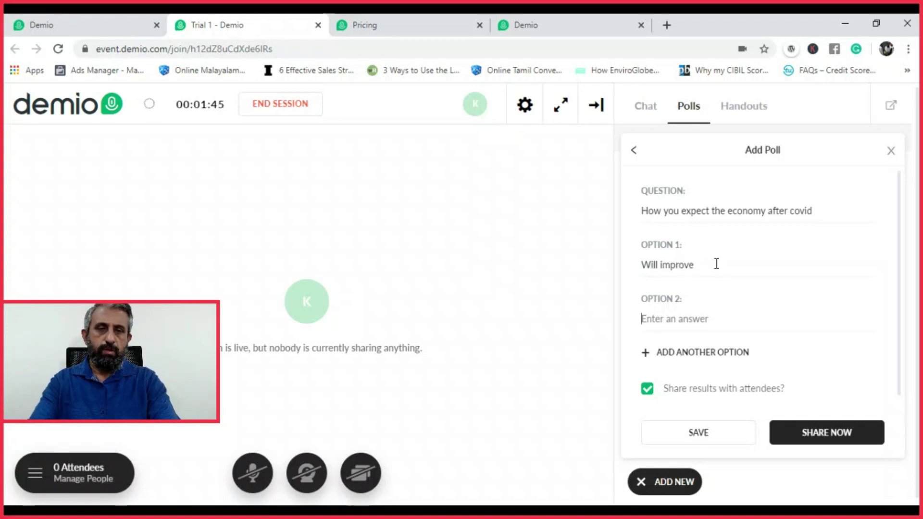
text(Will go down)
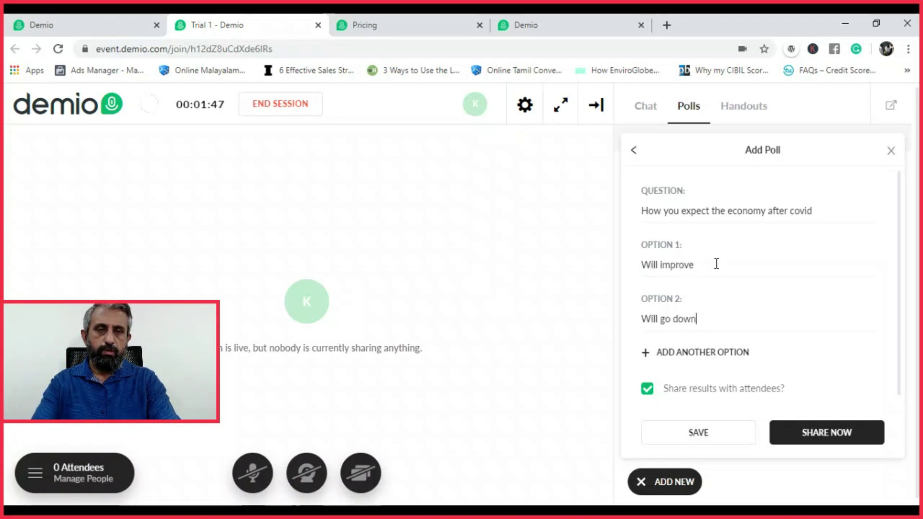
click(705, 356)
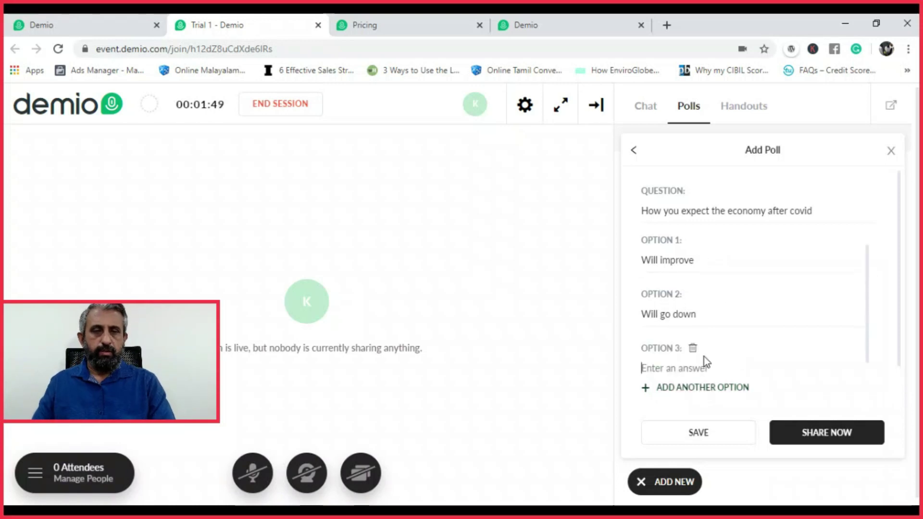
text(No idea)
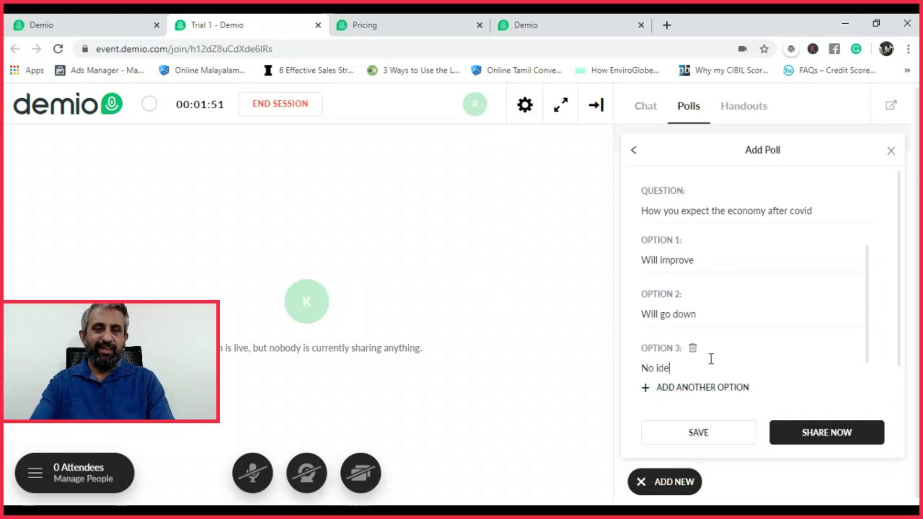
click(813, 432)
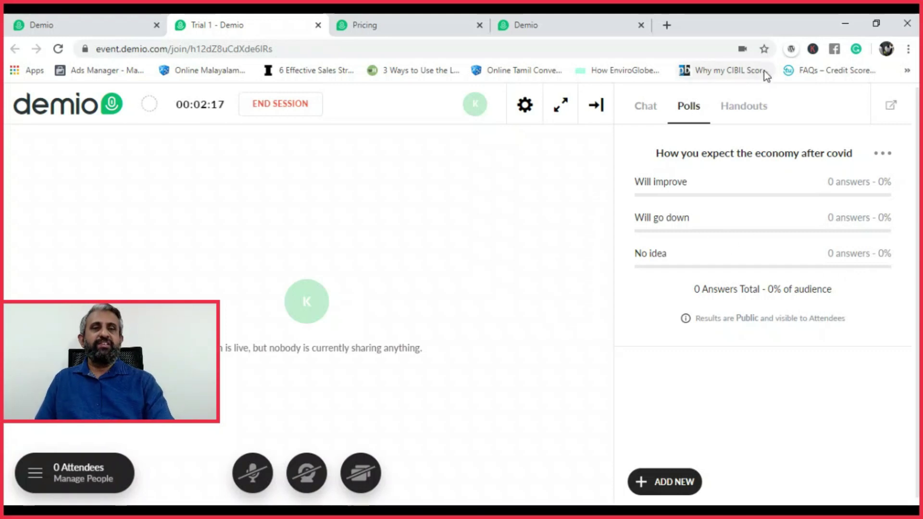
click(752, 116)
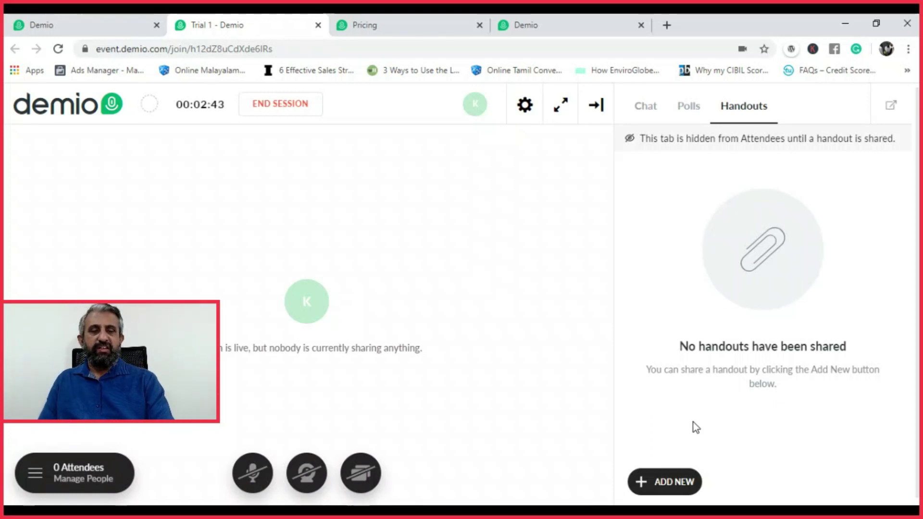
click(680, 483)
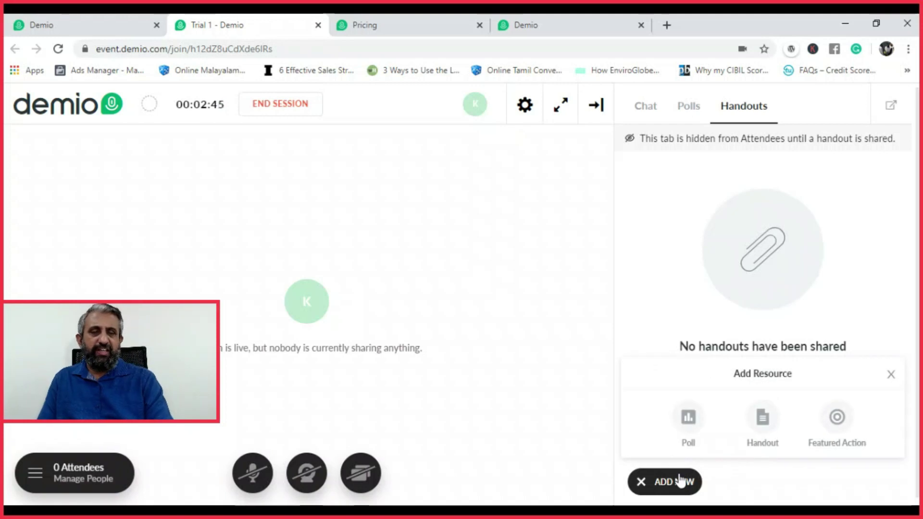
click(762, 419)
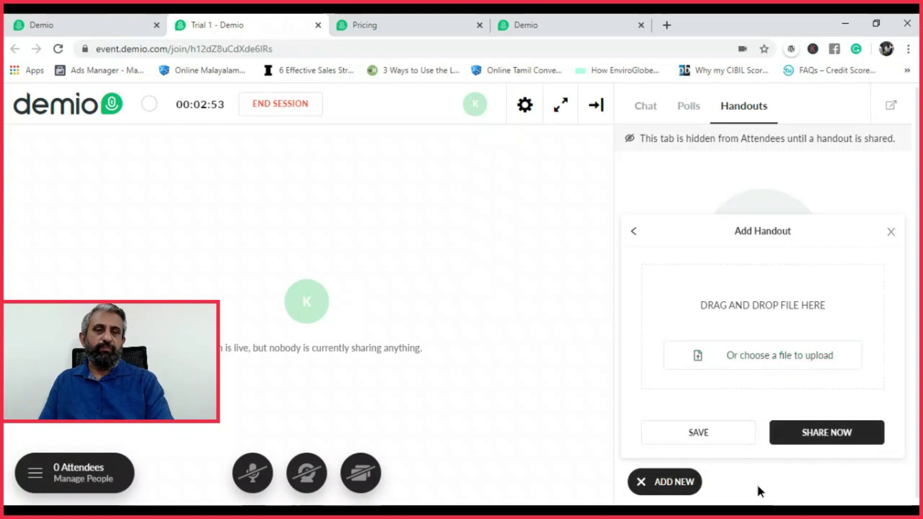
click(891, 232)
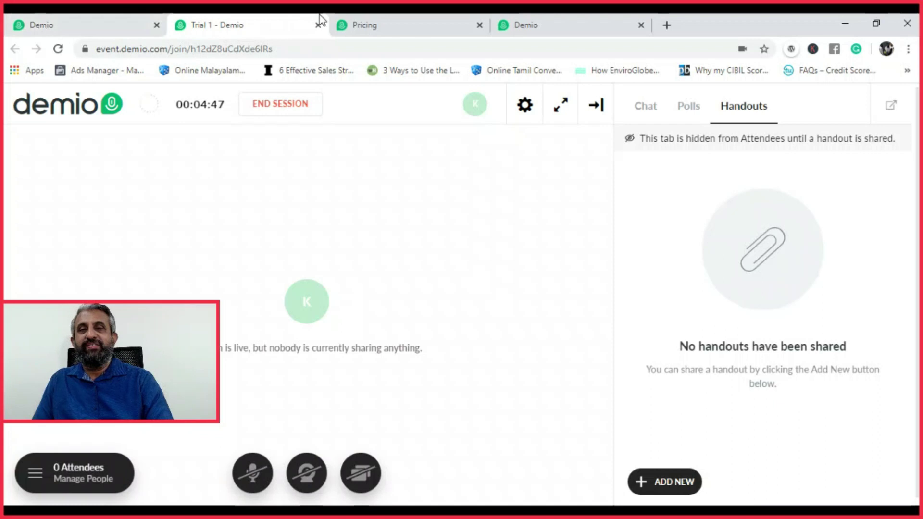
click(376, 18)
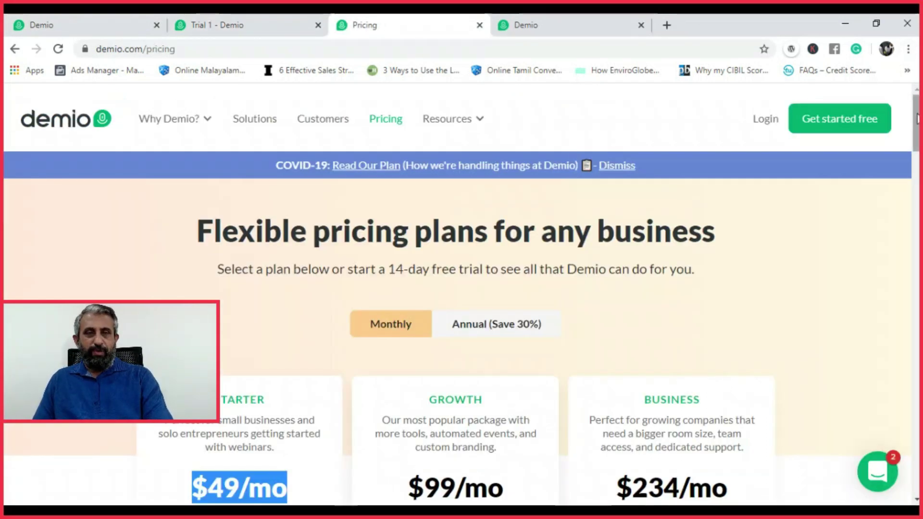
drag(917, 118, 918, 125)
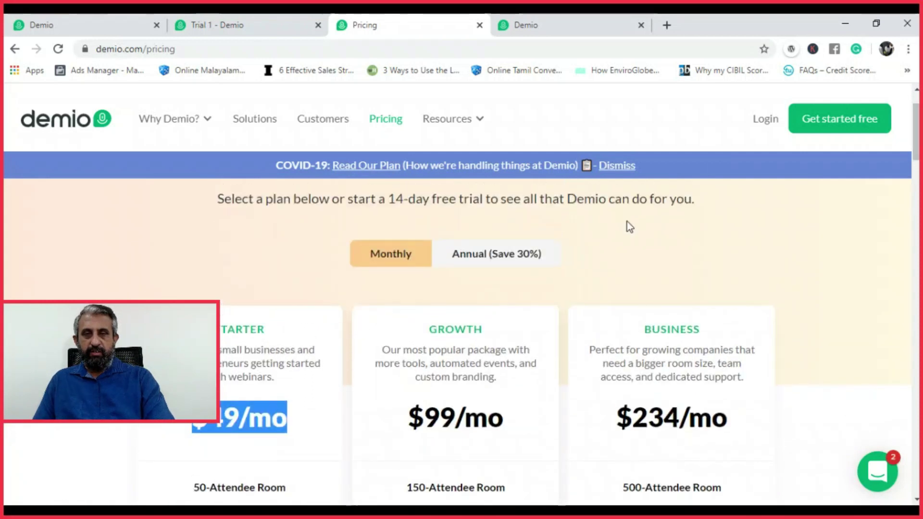
click(501, 259)
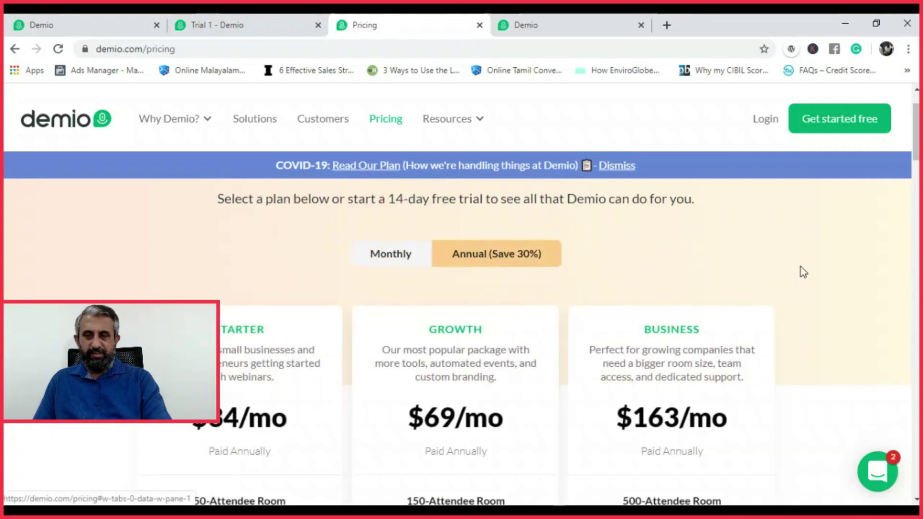
scroll(461, 308, down, 2)
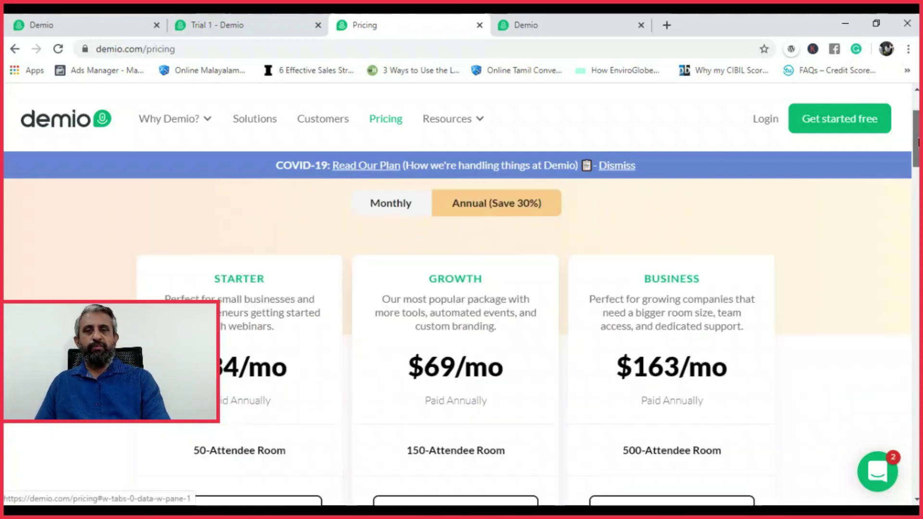
scroll(279, 323, down, 1)
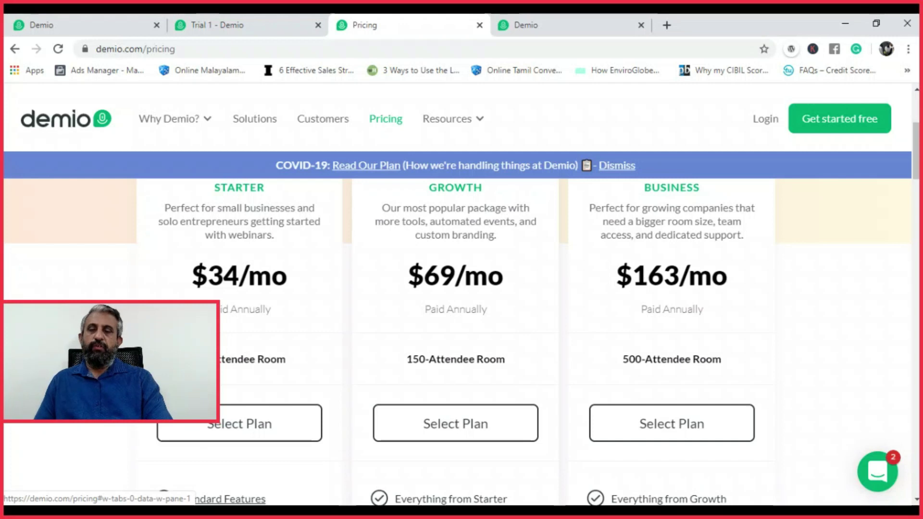
drag(204, 359, 284, 367)
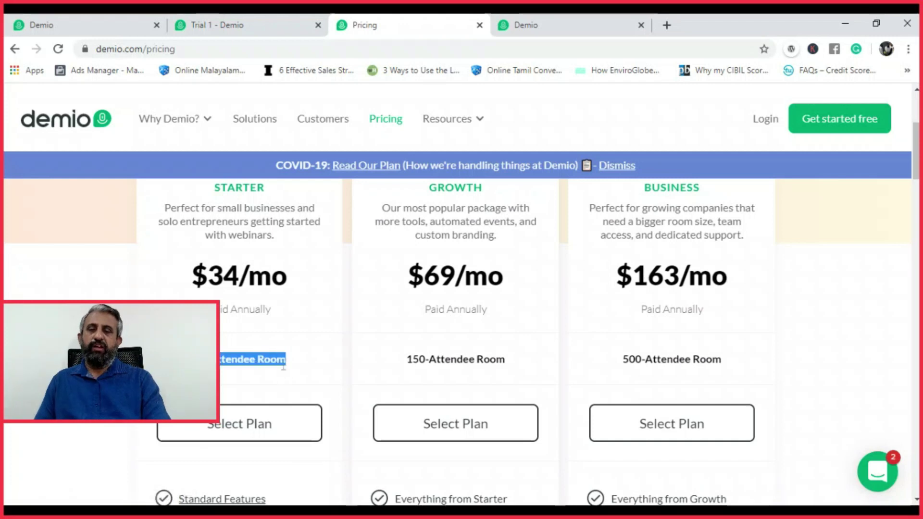
click(315, 357)
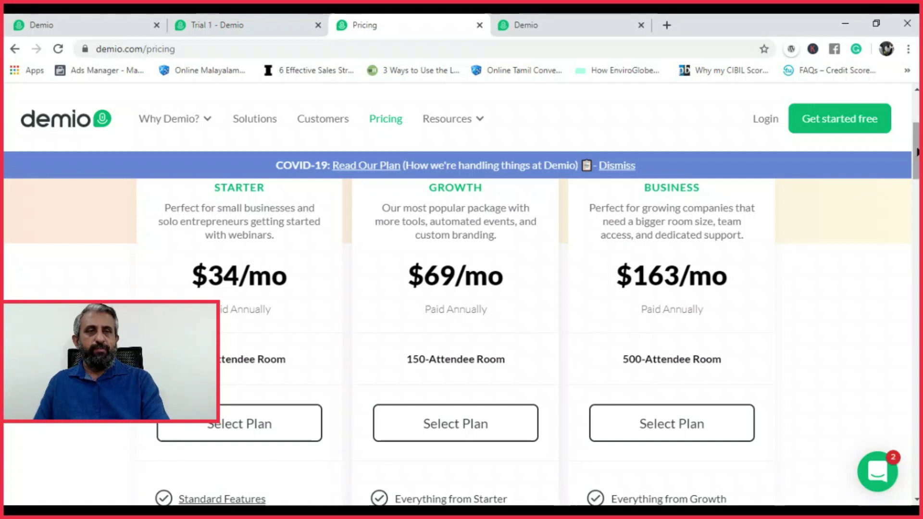
scroll(908, 158, up, 4)
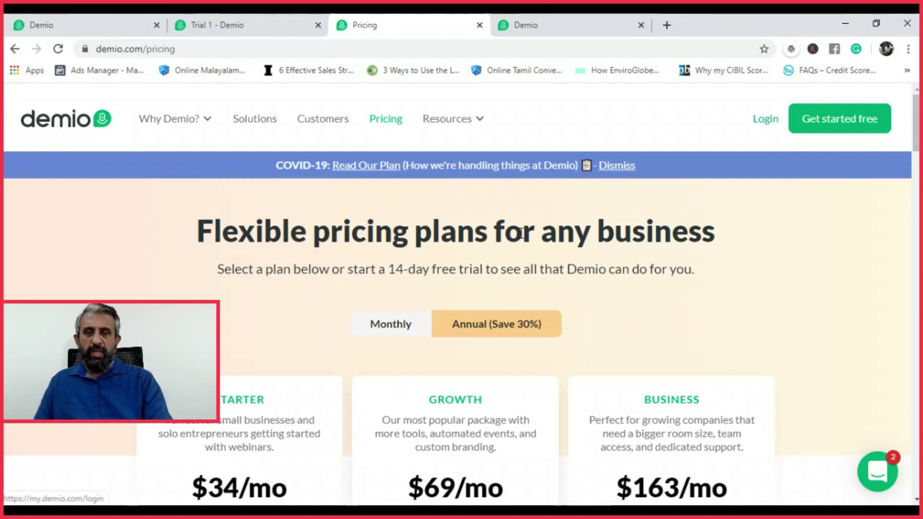
Switch Demio pricing to monthly billing and review Starter $49, Growth $99 and Business $234
click(389, 332)
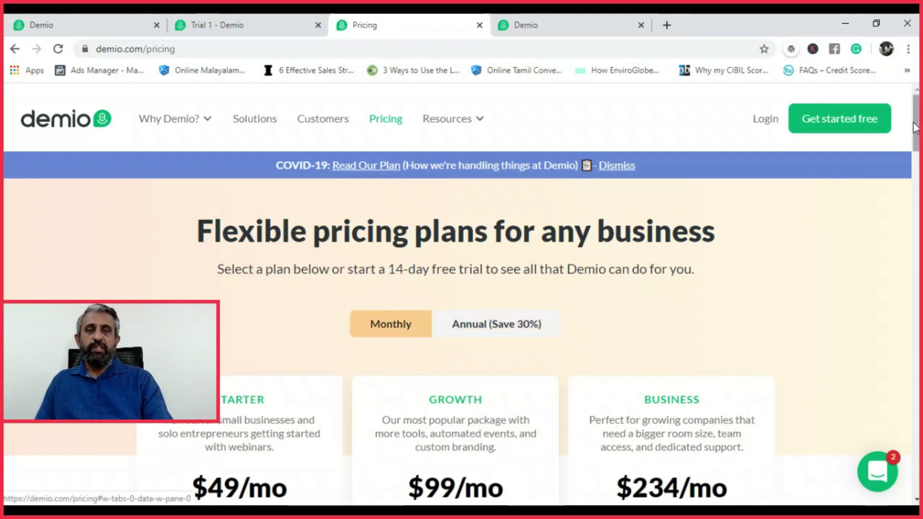
scroll(916, 129, down, 4)
scroll(461, 337, down, 1)
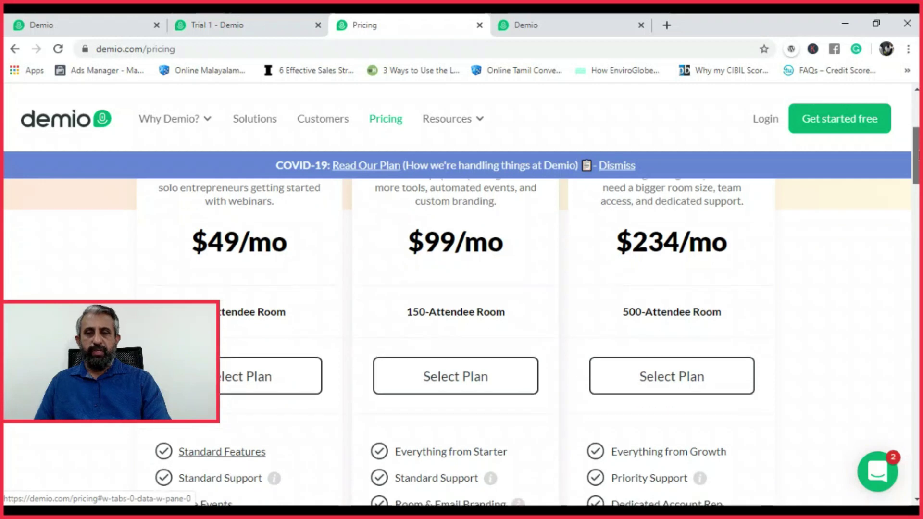
scroll(461, 336, down, 1)
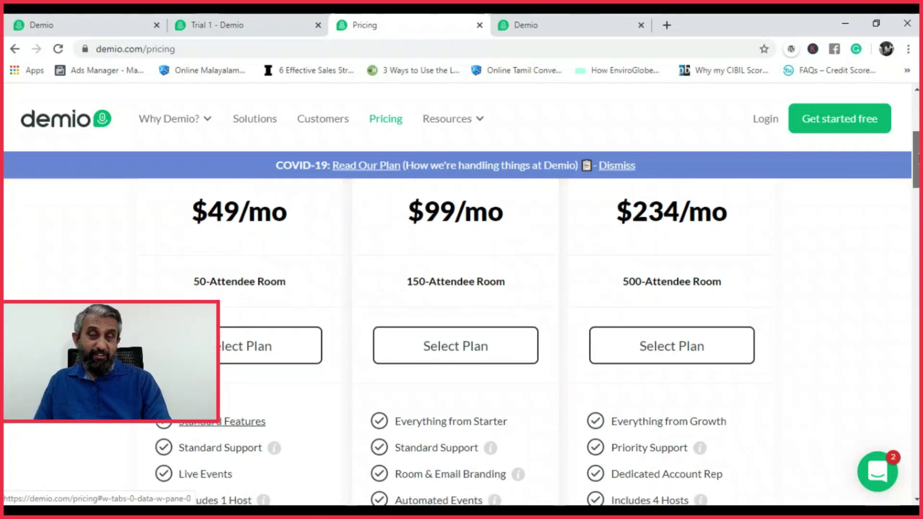
scroll(461, 336, down, 1)
scroll(916, 145, up, 3)
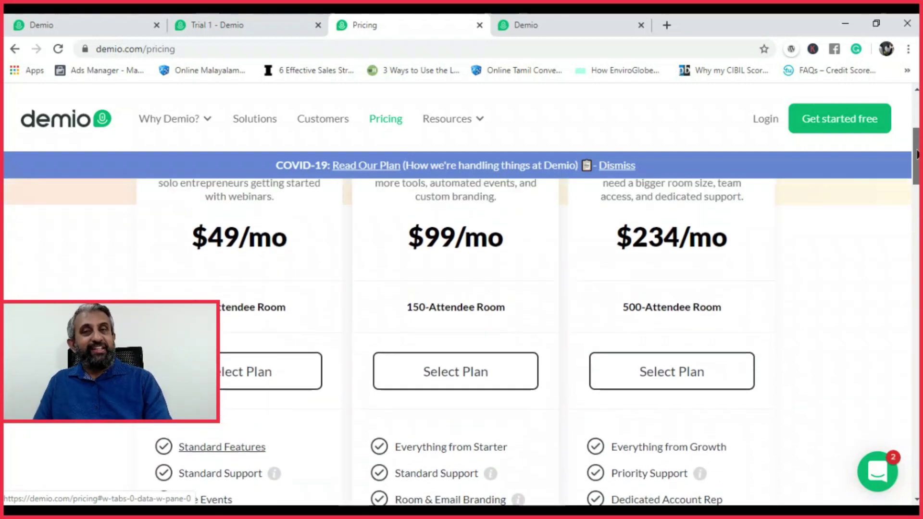
scroll(916, 144, down, 1)
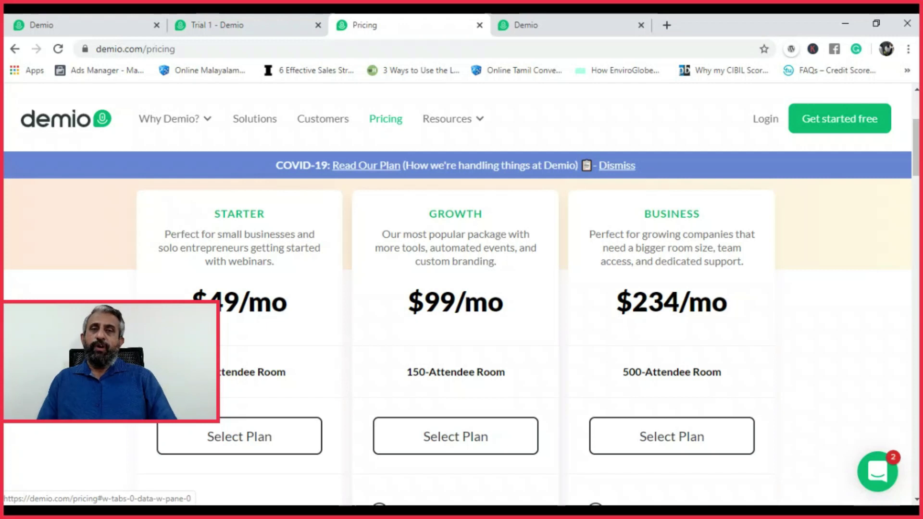
Search Google for 'zoom pricing in india' in a new tab and open Zoom's Plans and Pricing page
click(667, 25)
text(zoo)
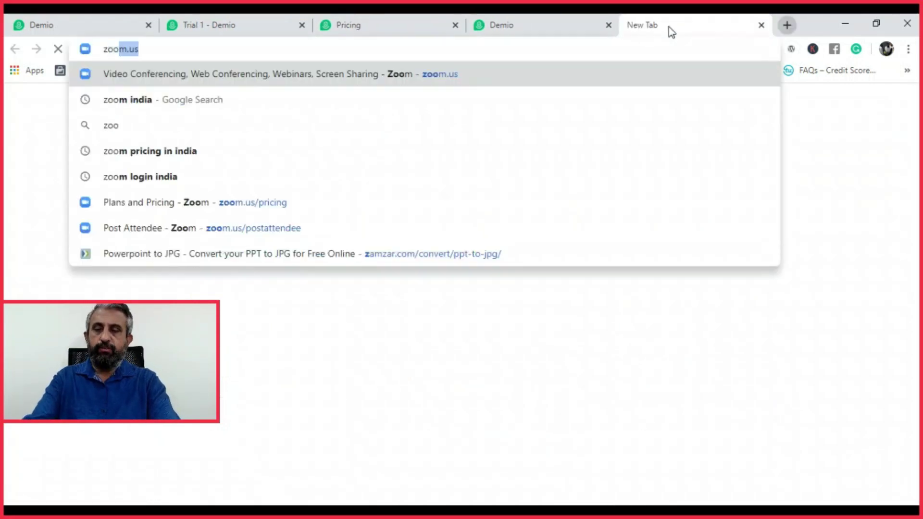
text(m pricing)
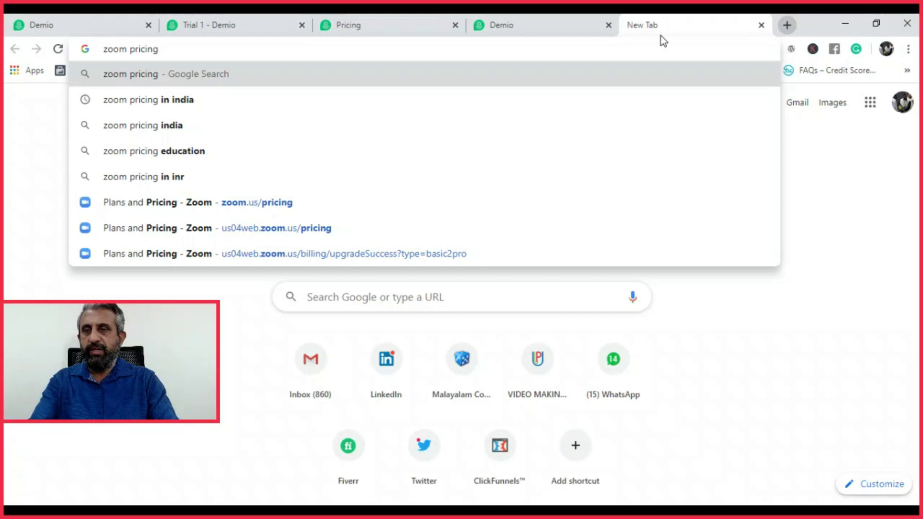
click(168, 99)
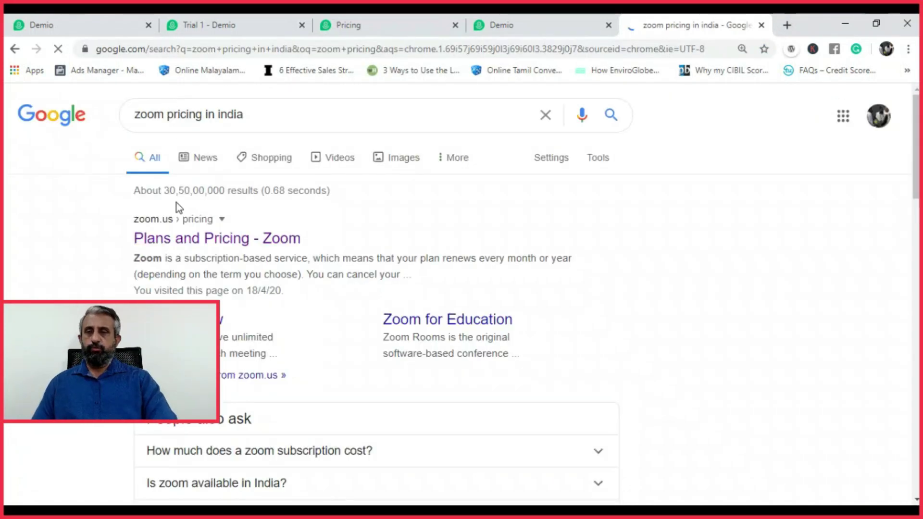
click(193, 240)
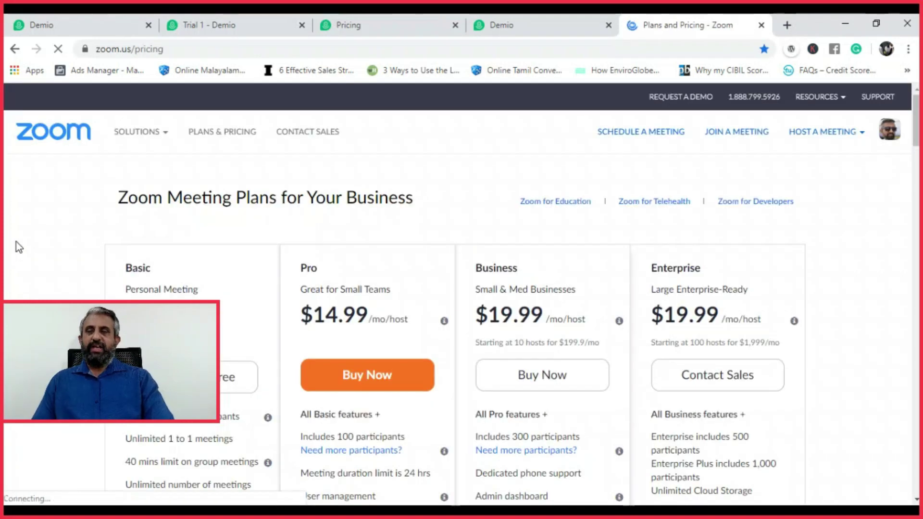
scroll(21, 282, down, 1)
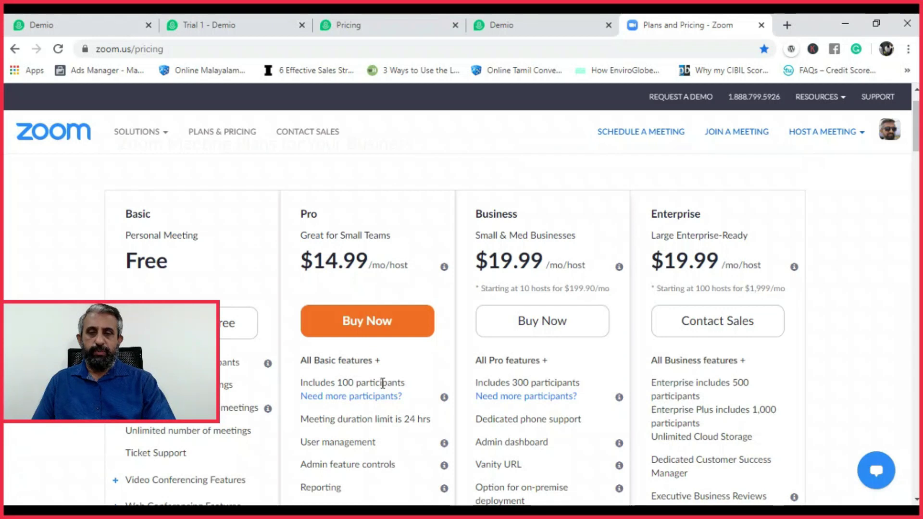
mouse_move(380, 397)
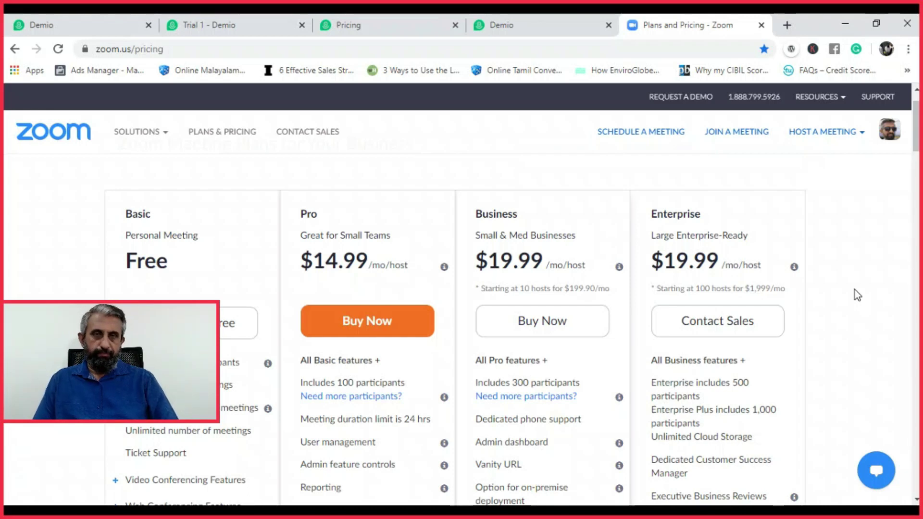
click(558, 19)
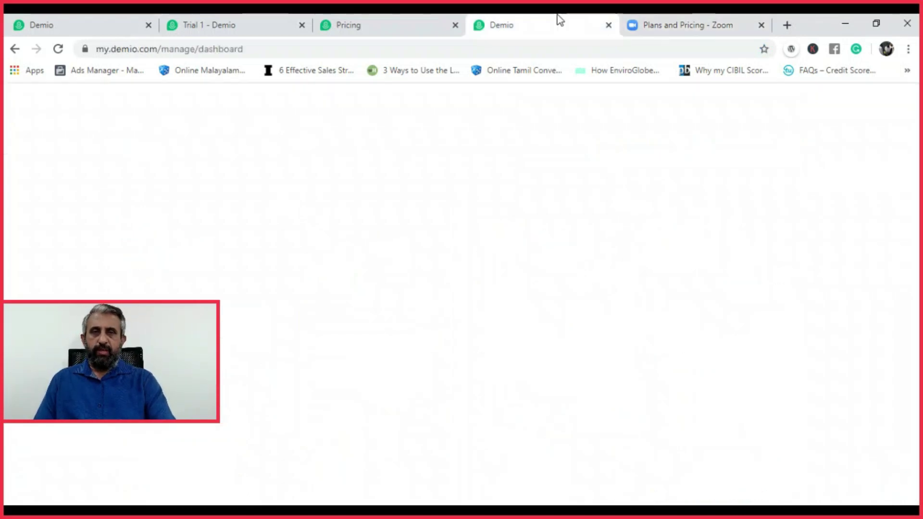
click(692, 23)
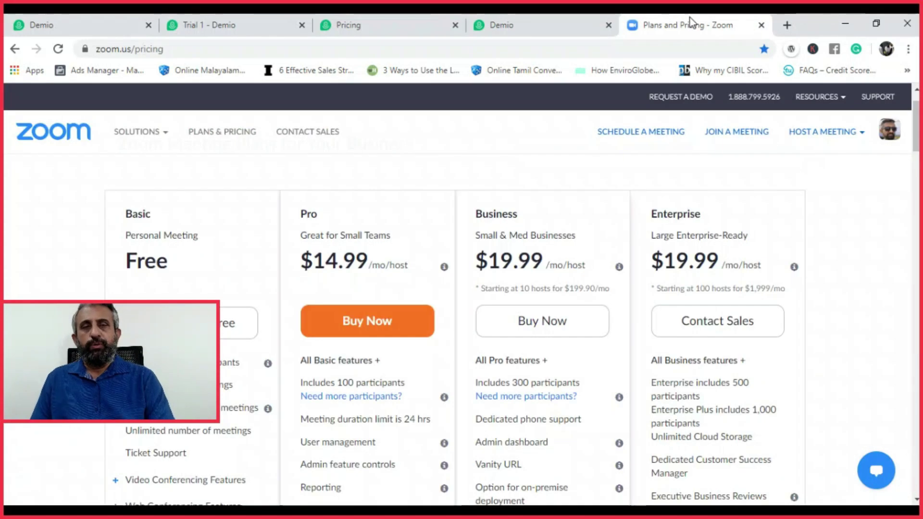
click(548, 28)
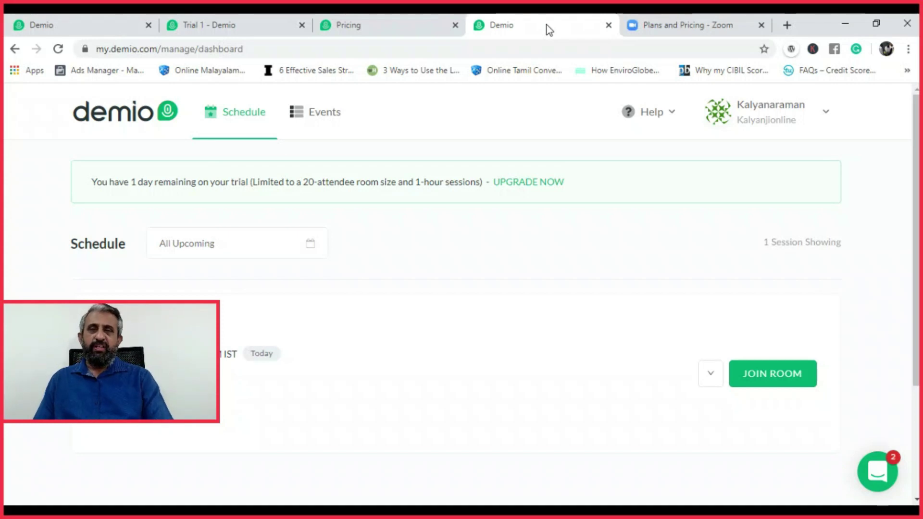
click(670, 21)
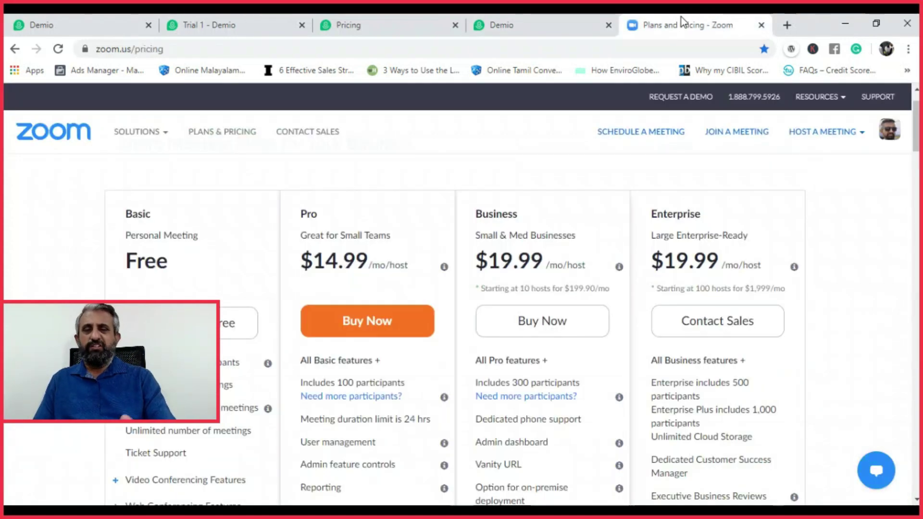
click(537, 27)
click(624, 21)
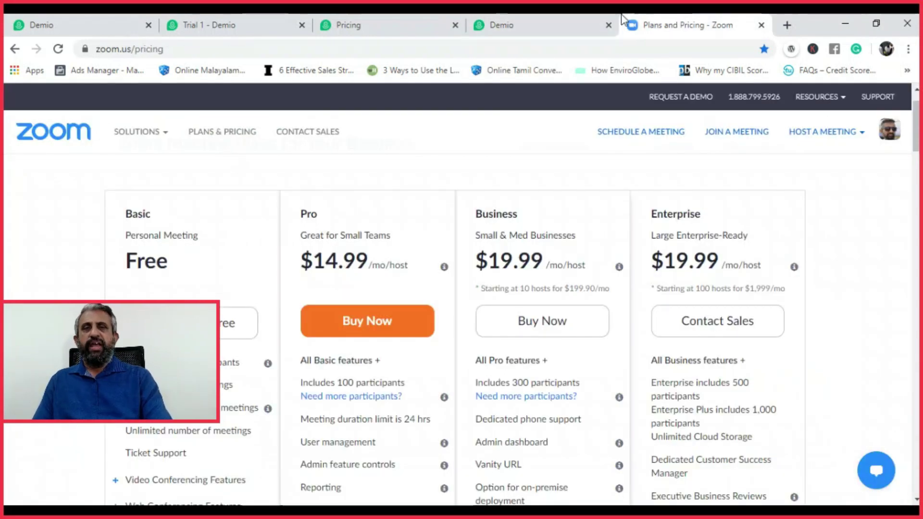
click(560, 17)
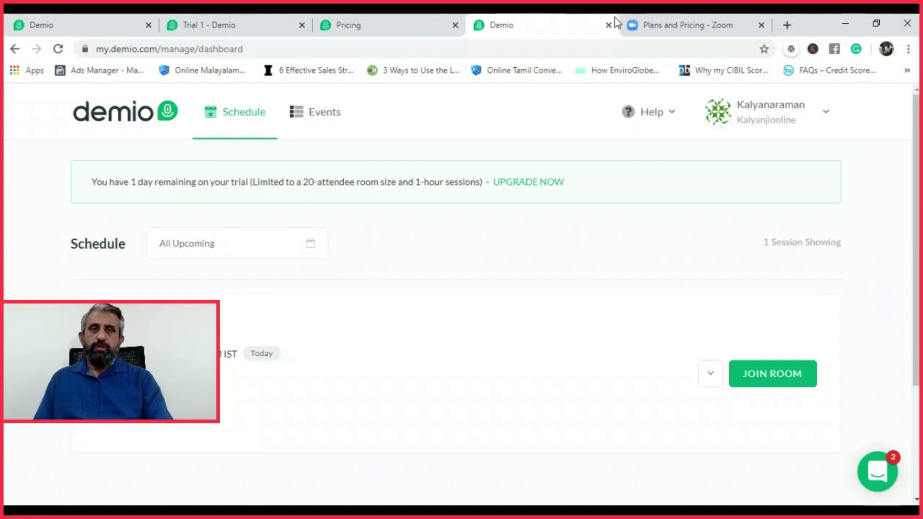
click(675, 24)
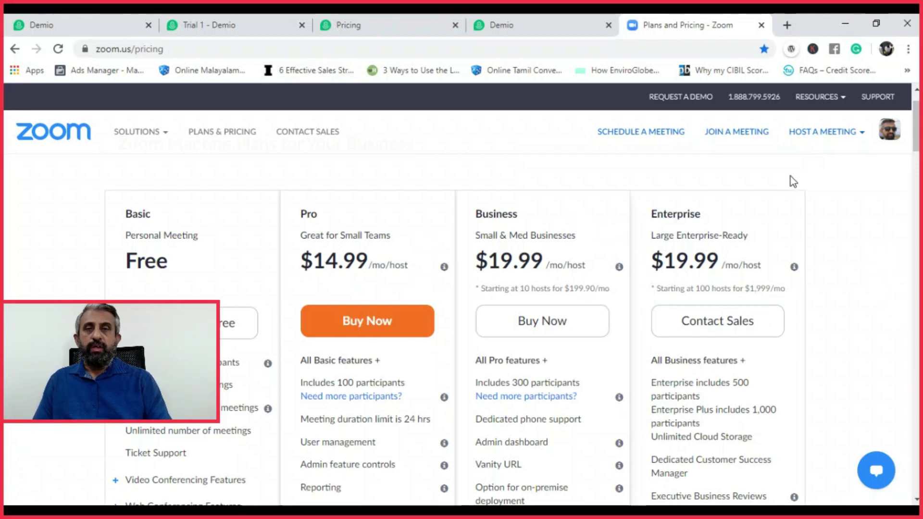
key(alt+Tab)
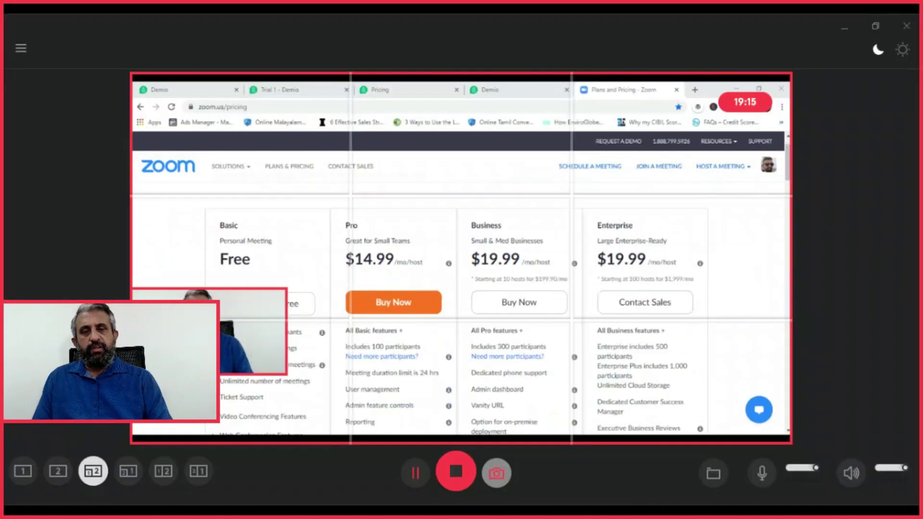
click(22, 471)
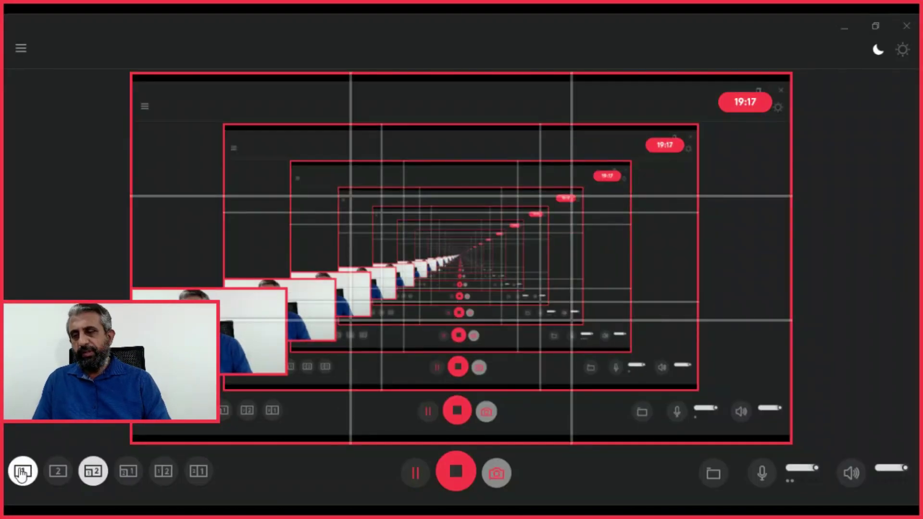